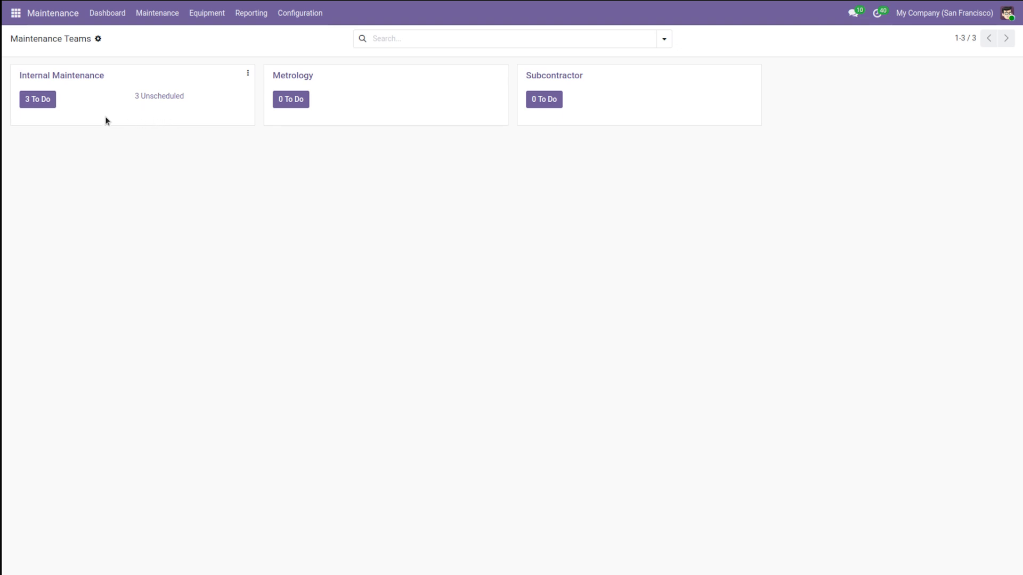
View the Internal Maintenance team's unscheduled requests and its maintenance requests analysis, returning to the teams overview
left_click(148, 100)
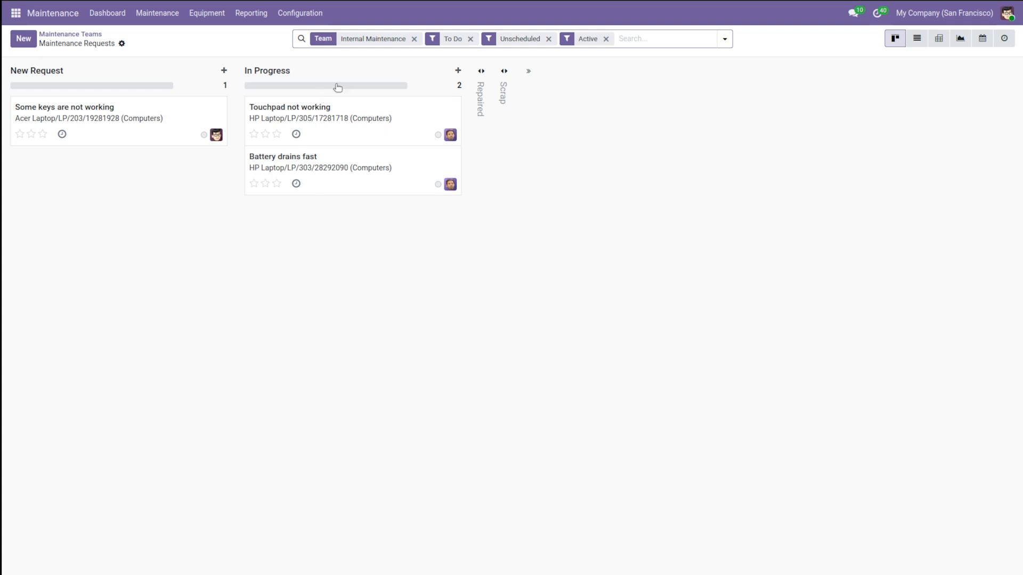
left_click(89, 36)
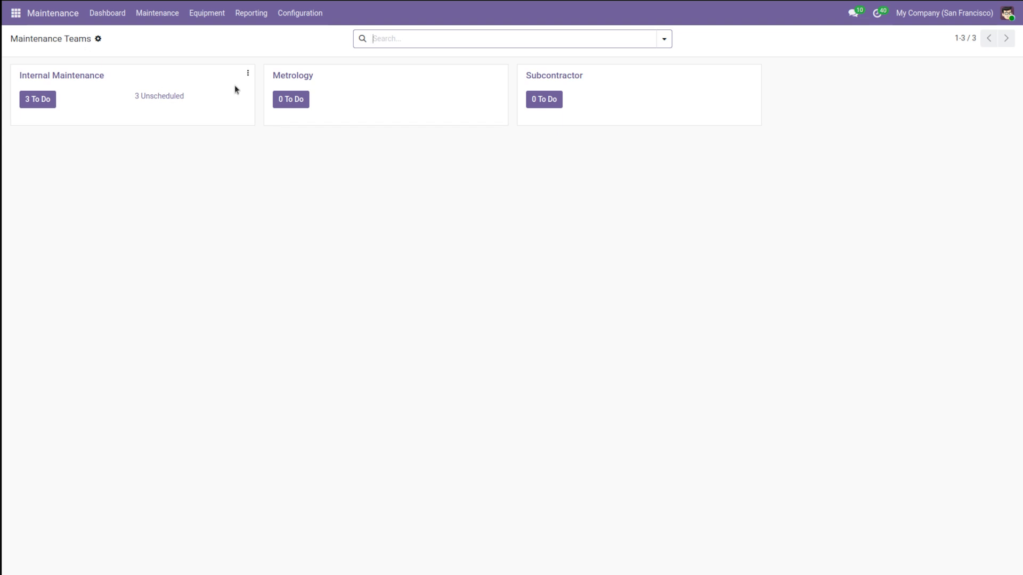
left_click(247, 75)
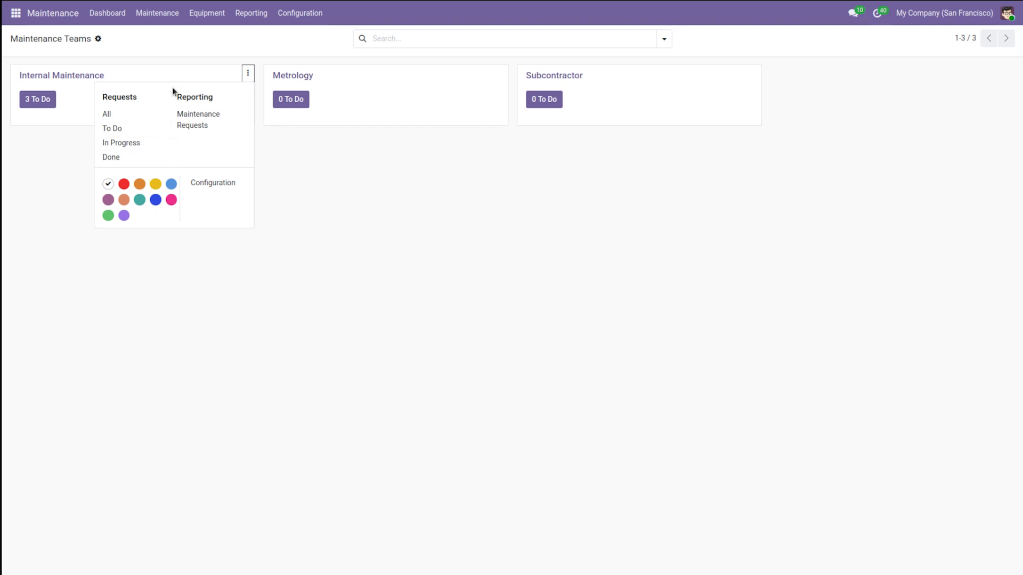
left_click(216, 117)
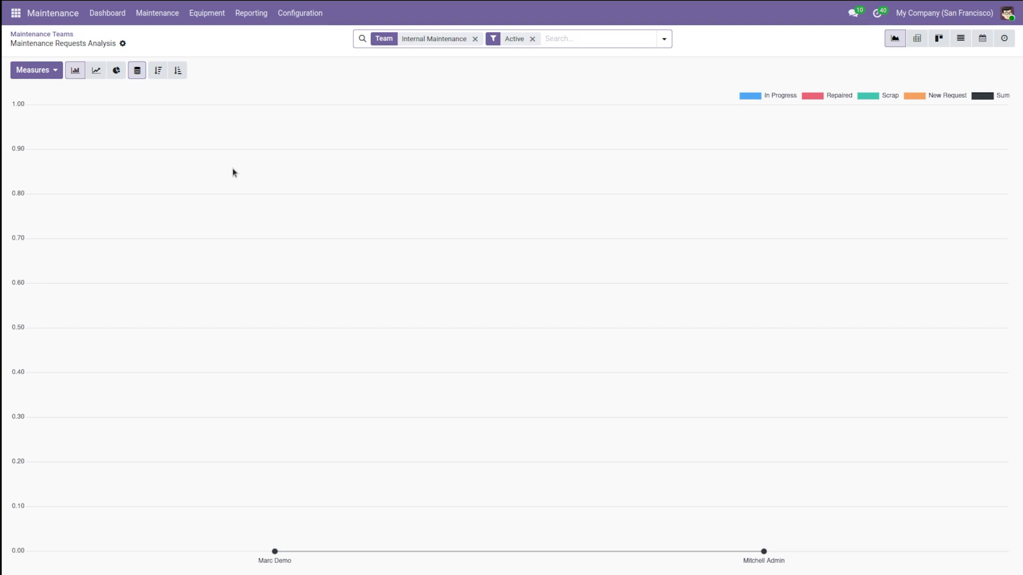
left_click(55, 34)
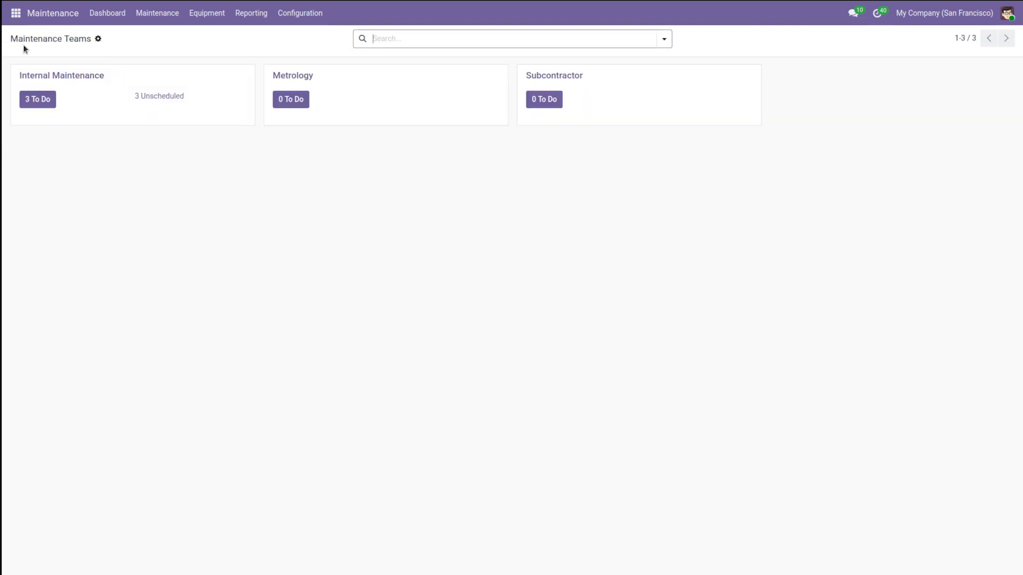
View the Internal Maintenance team's configuration and return to the maintenance dashboard
mouse_move(252, 70)
left_click(248, 73)
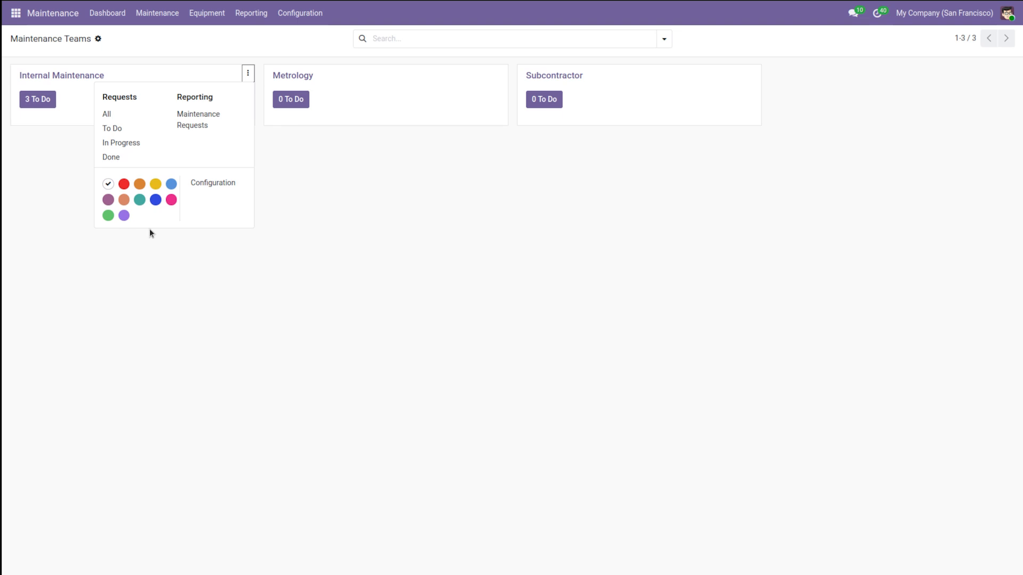
left_click(219, 185)
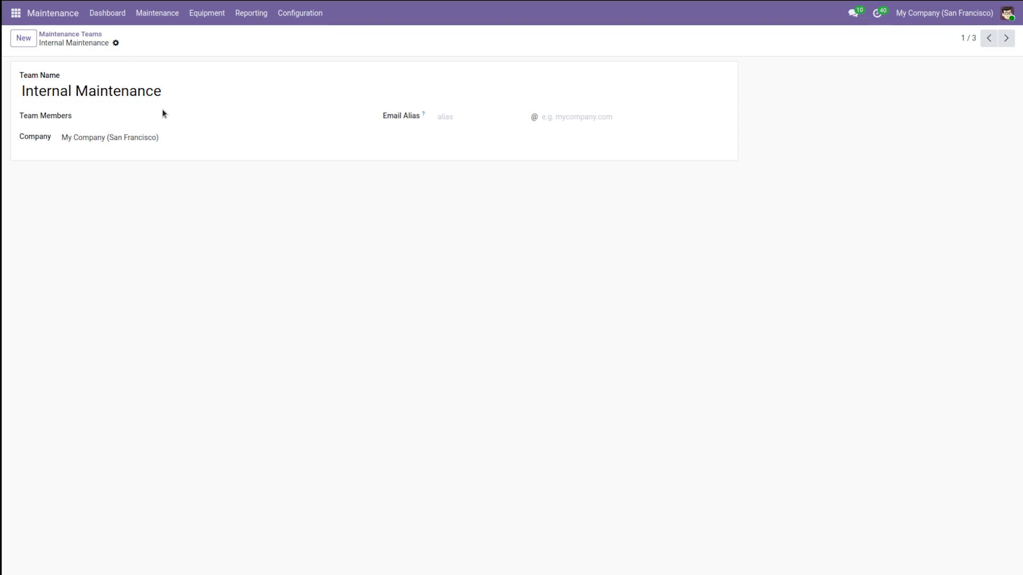
left_click(83, 38)
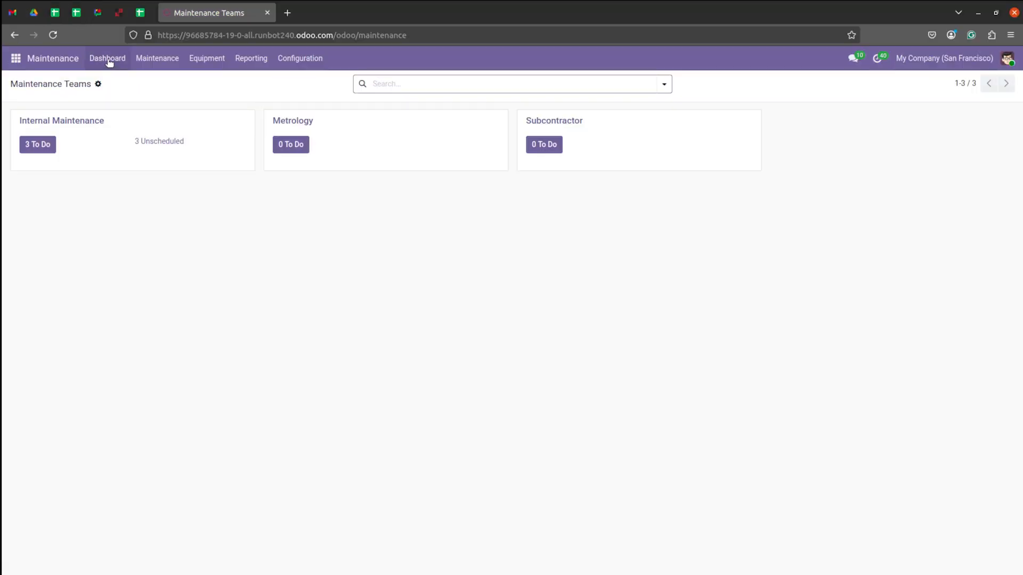
left_click(109, 60)
key("F11")
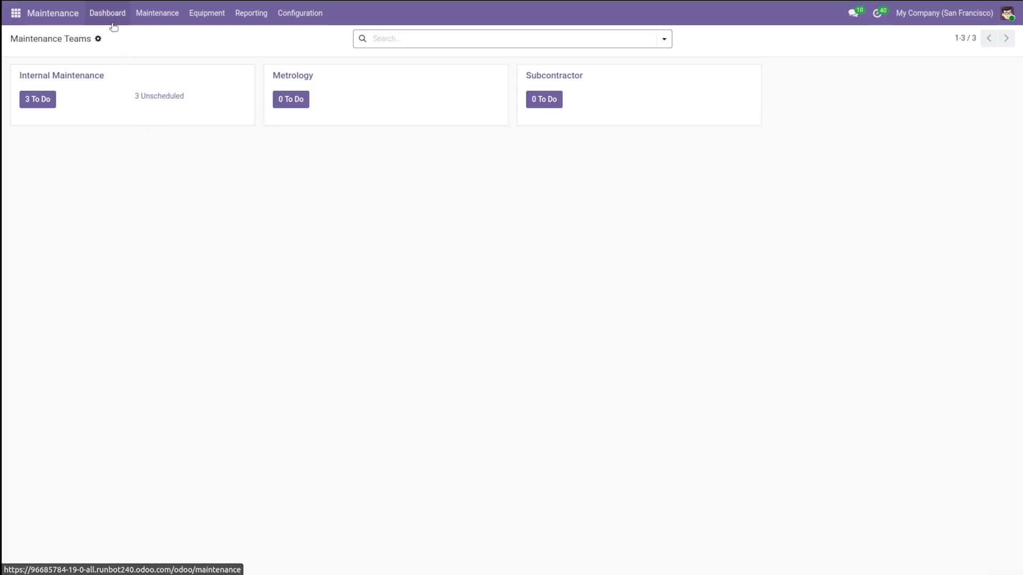
Open the maintenance requests board, unfold the Repaired and Scrap stages, and view the available filter and grouping options
left_click(156, 16)
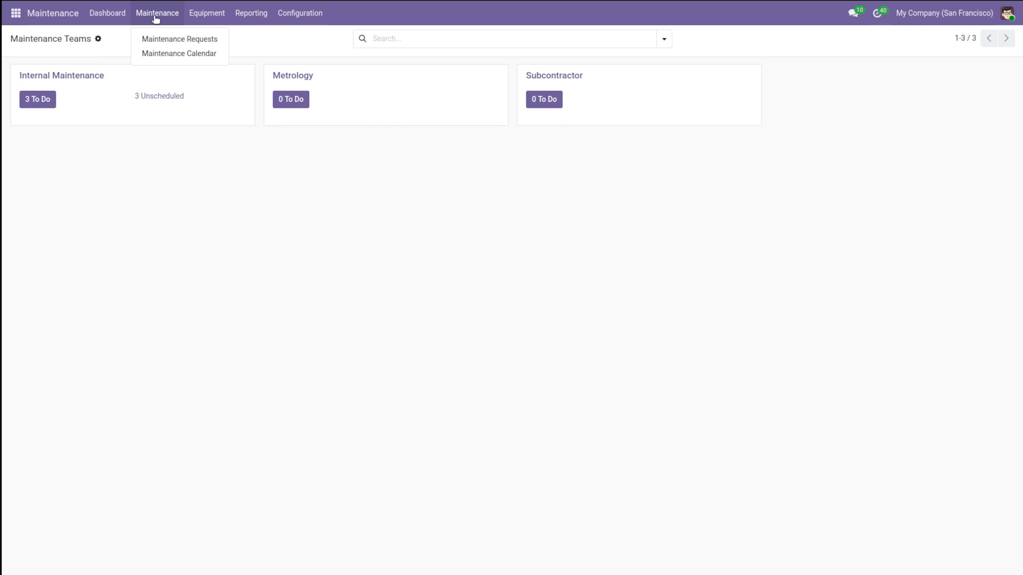
left_click(189, 48)
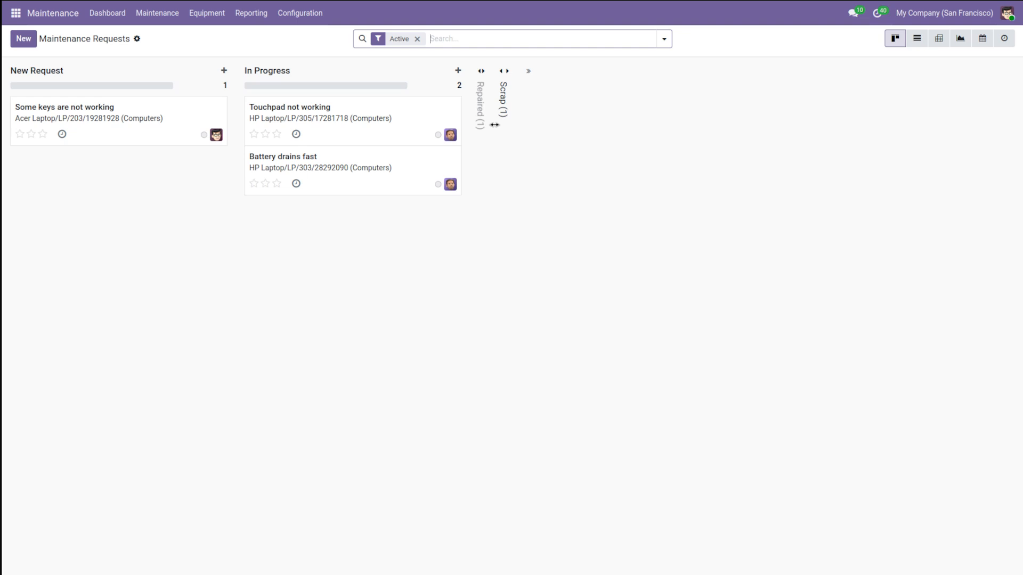
left_click(481, 93)
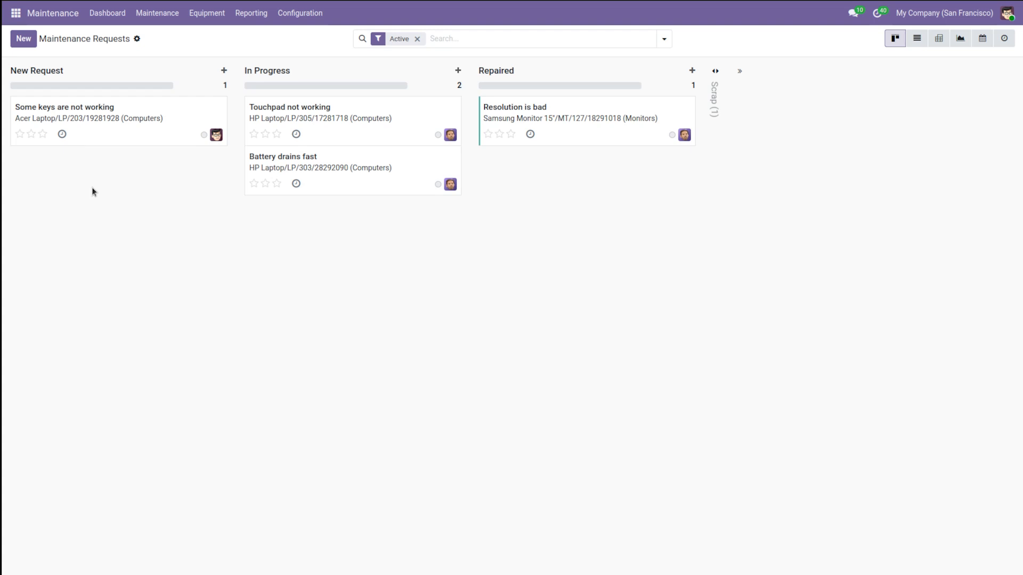
left_click(480, 33)
left_click(480, 34)
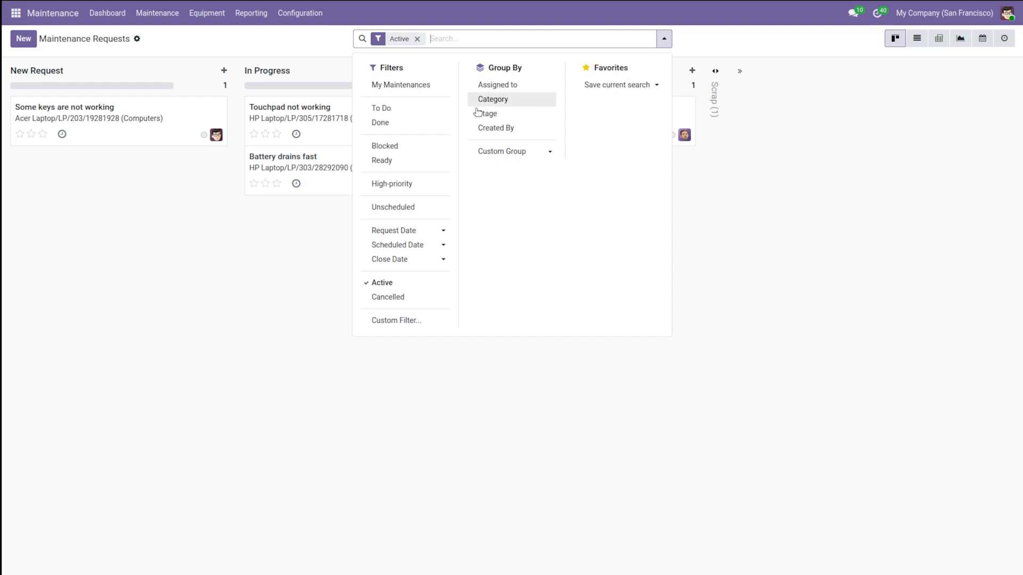
left_click(717, 257)
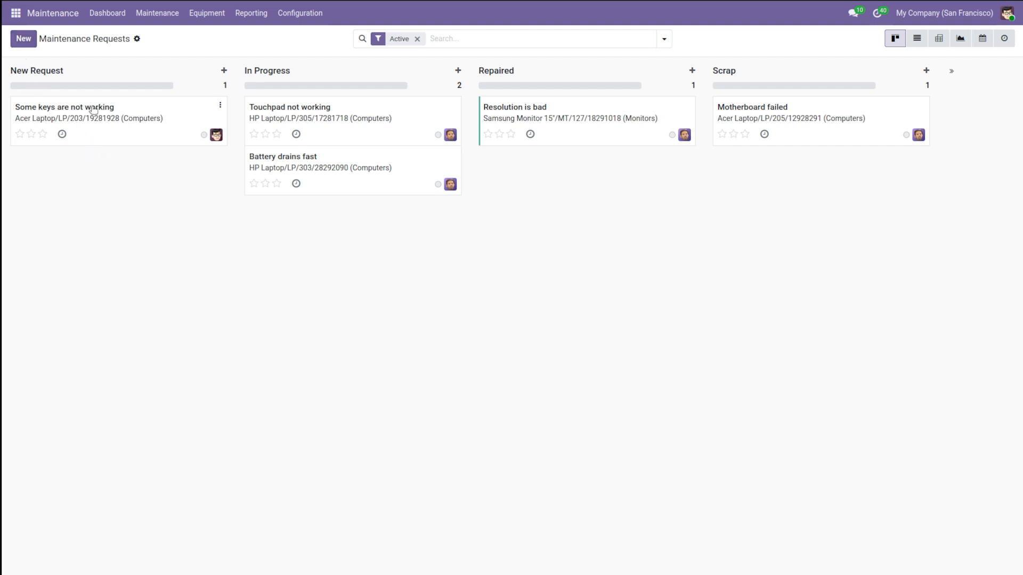
Examine the details, instructions and notes of the request "Some keys are not working" and return to the board
left_click(178, 113)
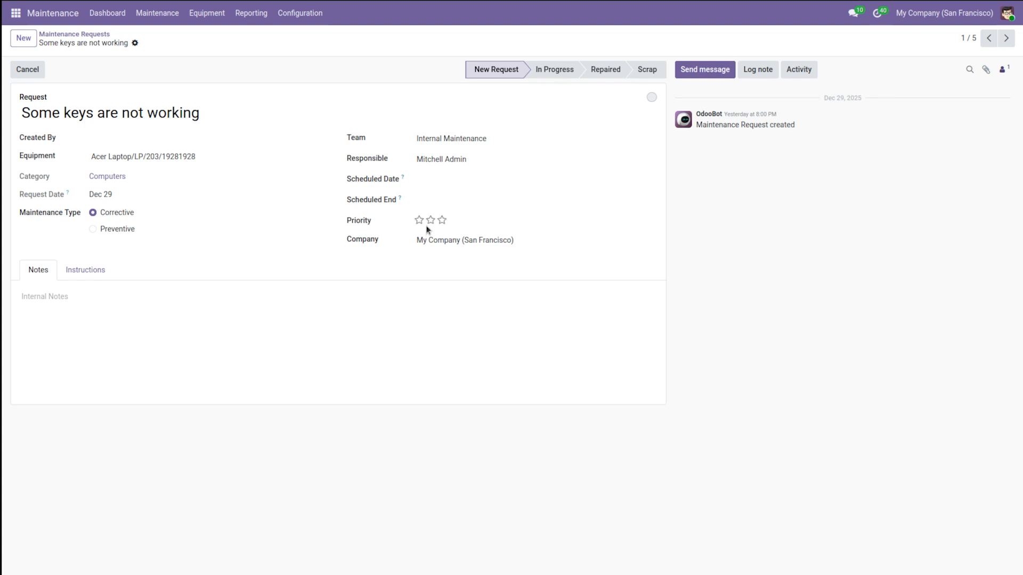
left_click(83, 269)
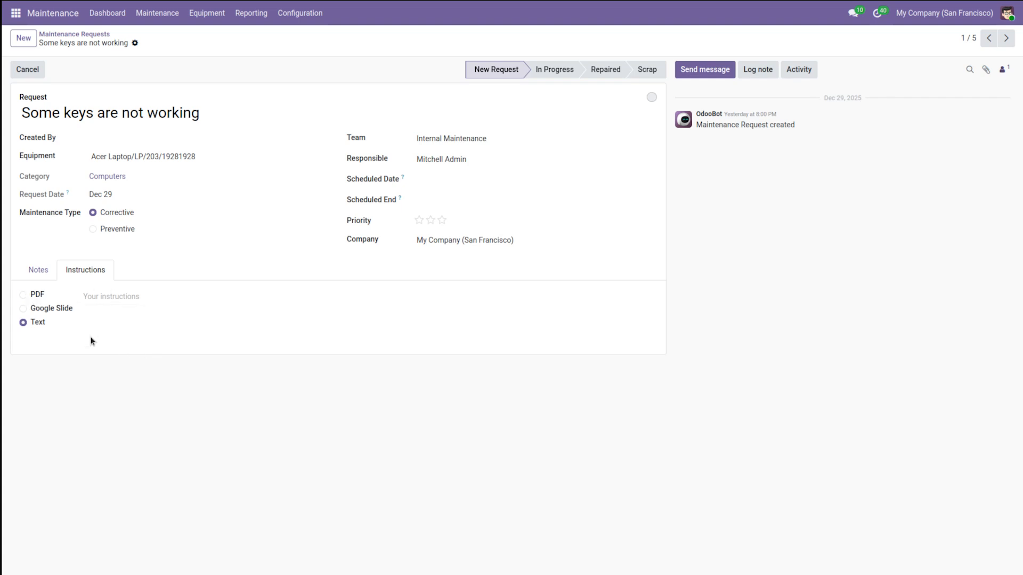
left_click(135, 296)
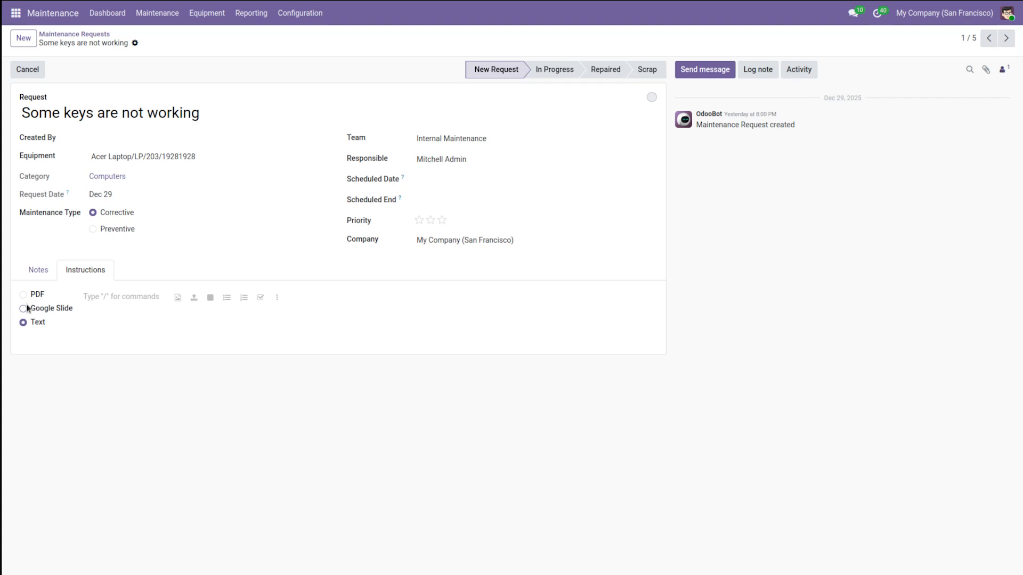
left_click(40, 278)
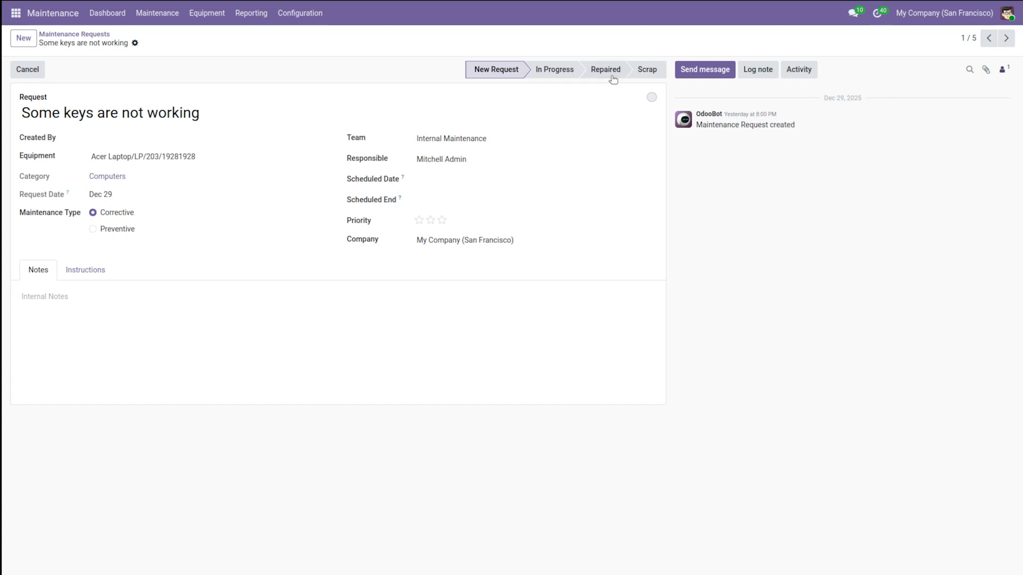
left_click(85, 36)
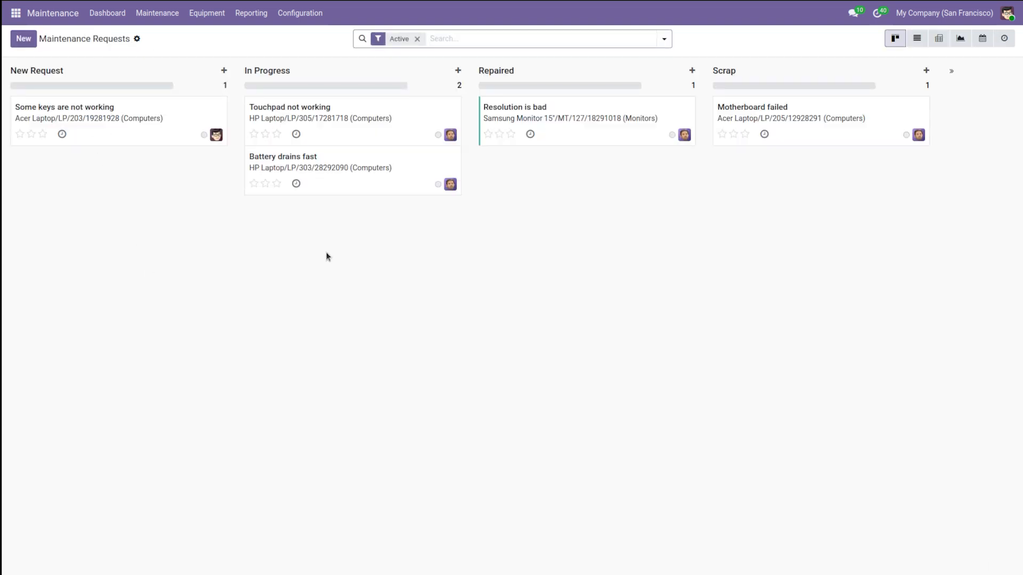
Move the request "Some keys are not working" to the In Progress stage and check its status in the record
left_click_drag(116, 135, 349, 258)
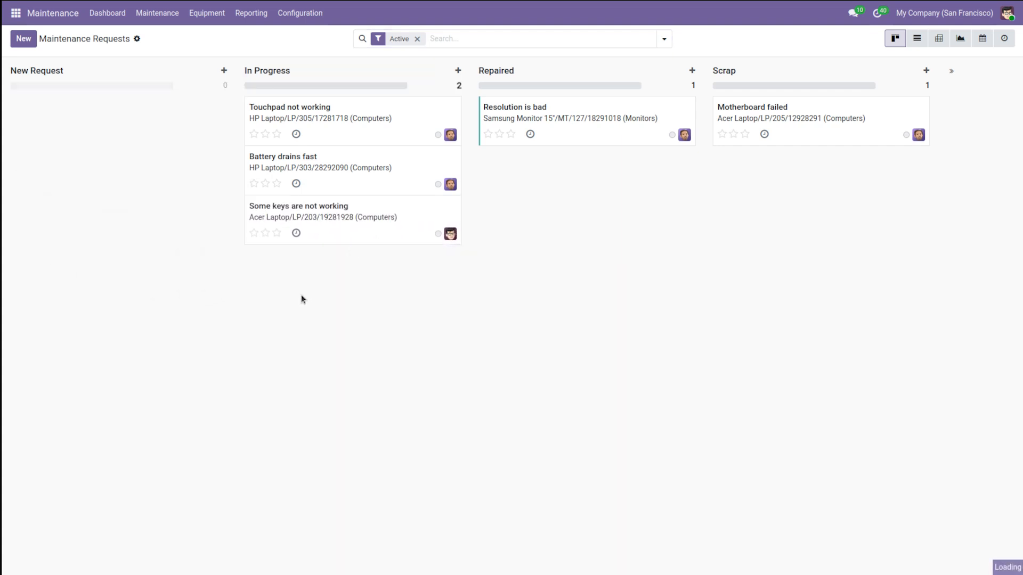
left_click(411, 232)
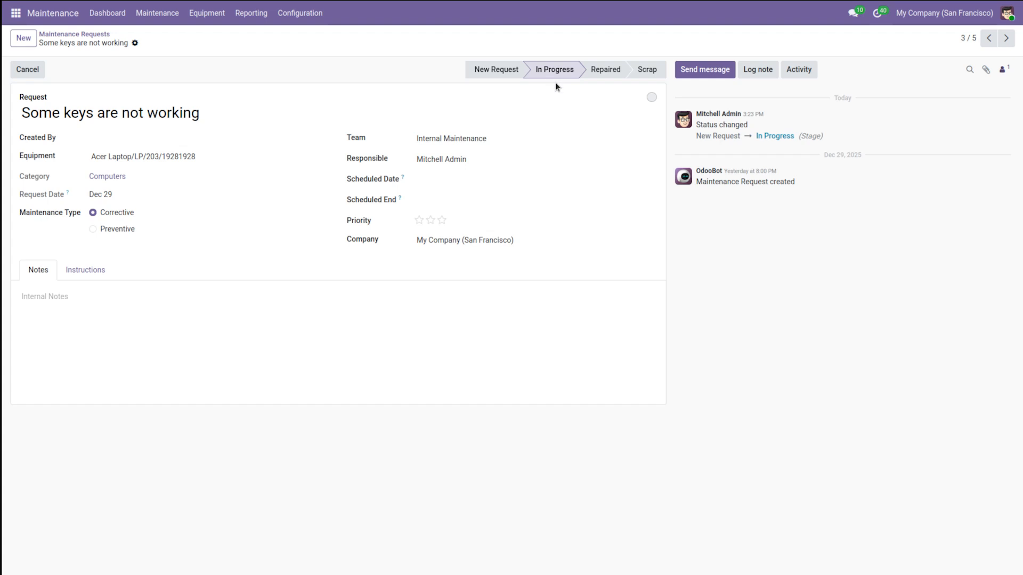
left_click(84, 34)
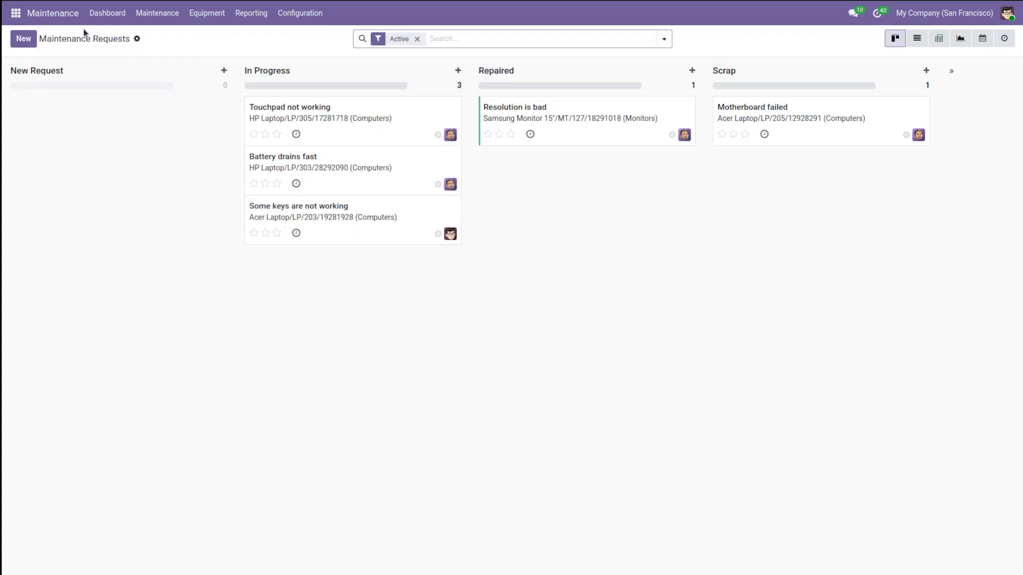
Start a blank maintenance request and discard it
left_click(23, 37)
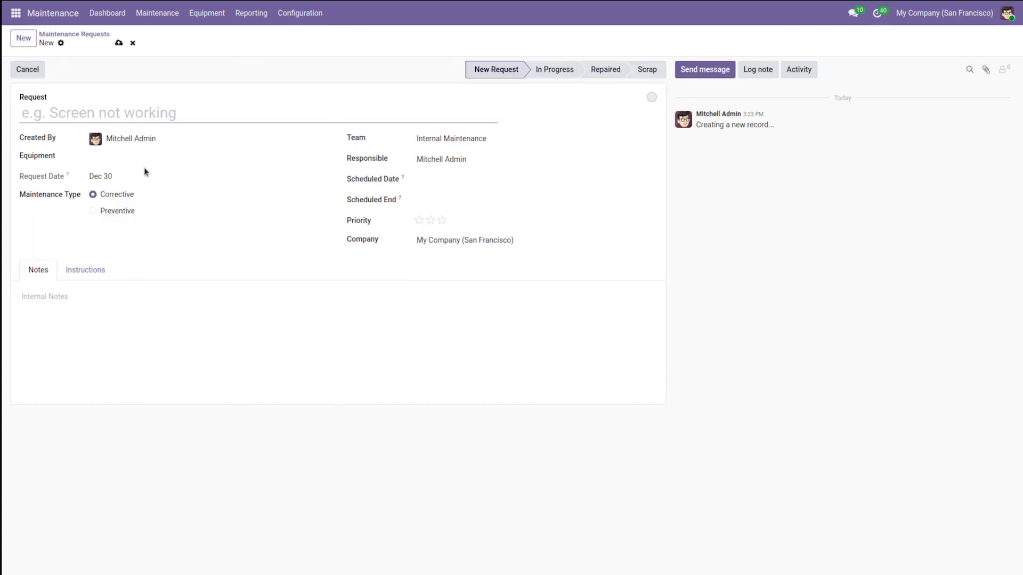
left_click(132, 43)
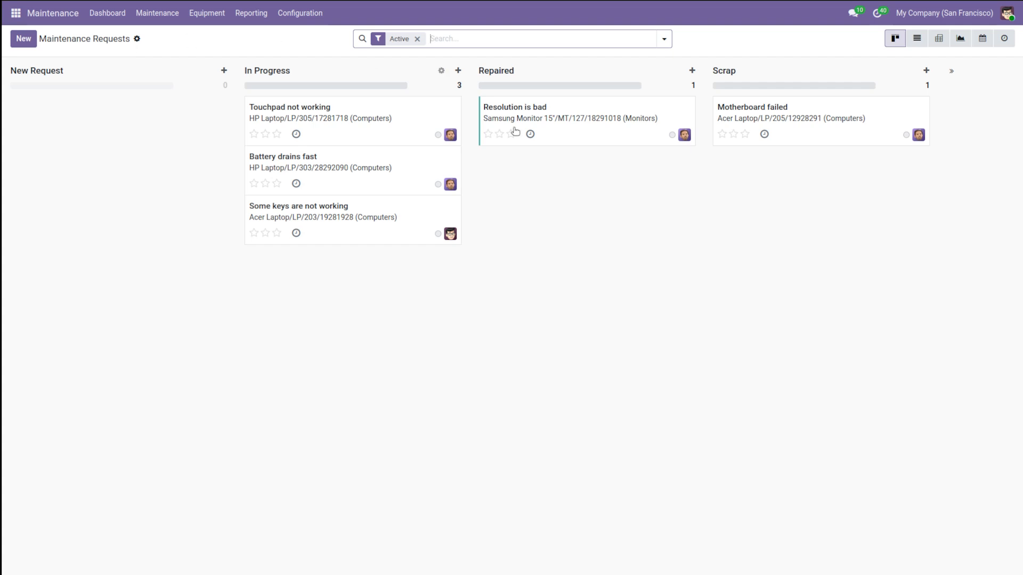
View the maintenance requests as a list, and add the Repeat Every measure to their pivot view
left_click(917, 38)
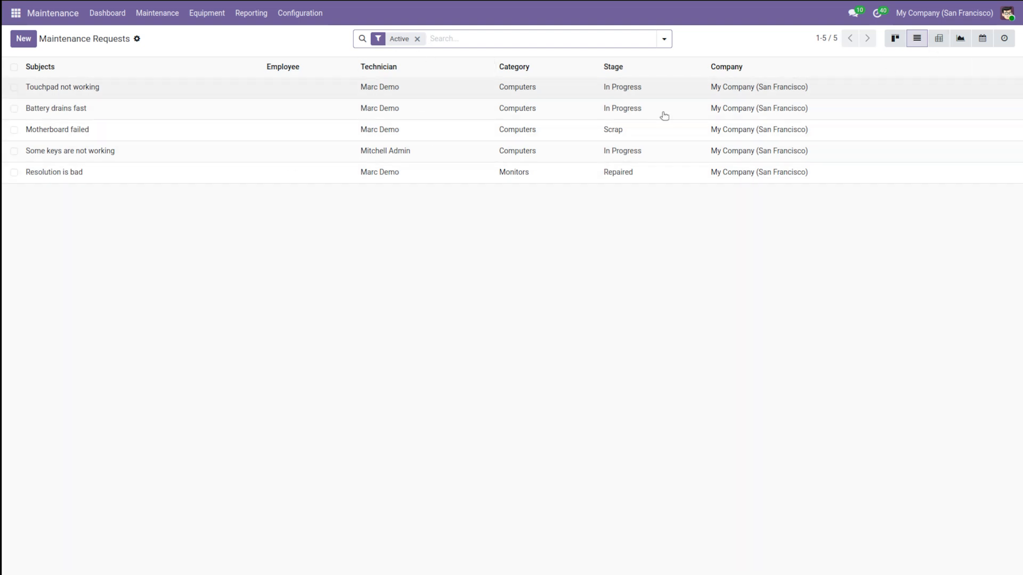
left_click(935, 41)
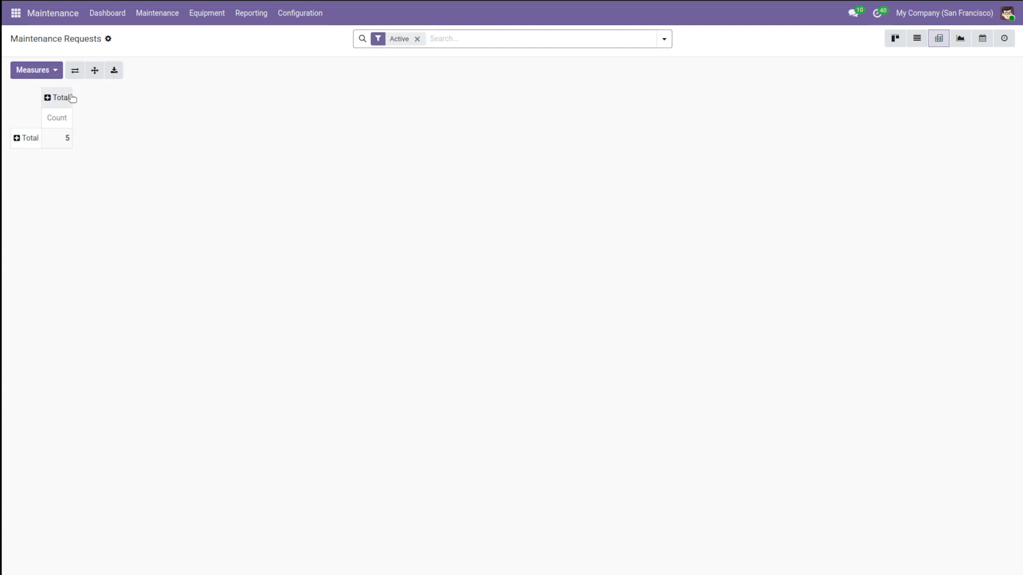
left_click(32, 71)
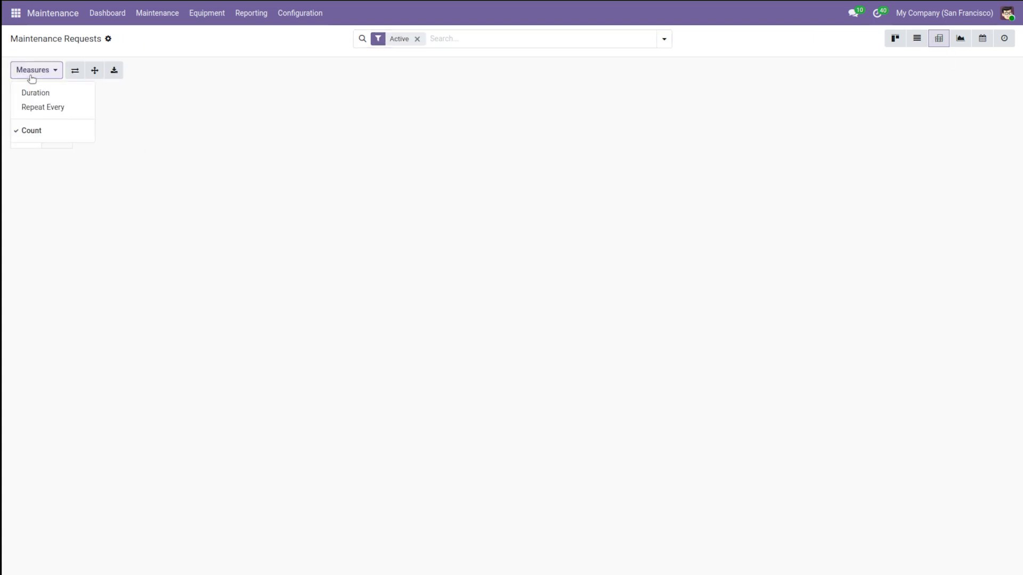
left_click(76, 108)
left_click(196, 246)
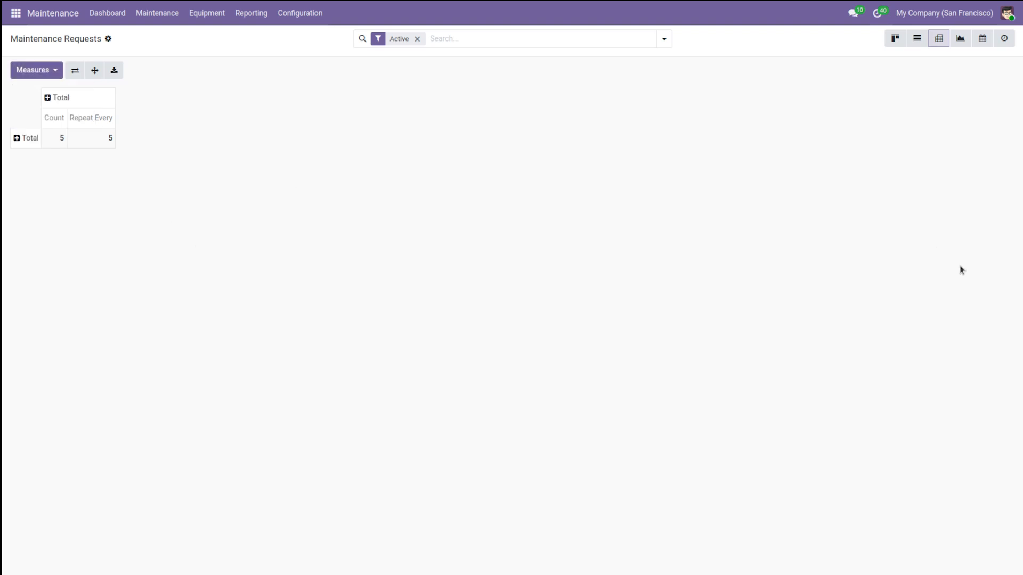
View the maintenance requests as a graph, a calendar and an activity overview
left_click(958, 43)
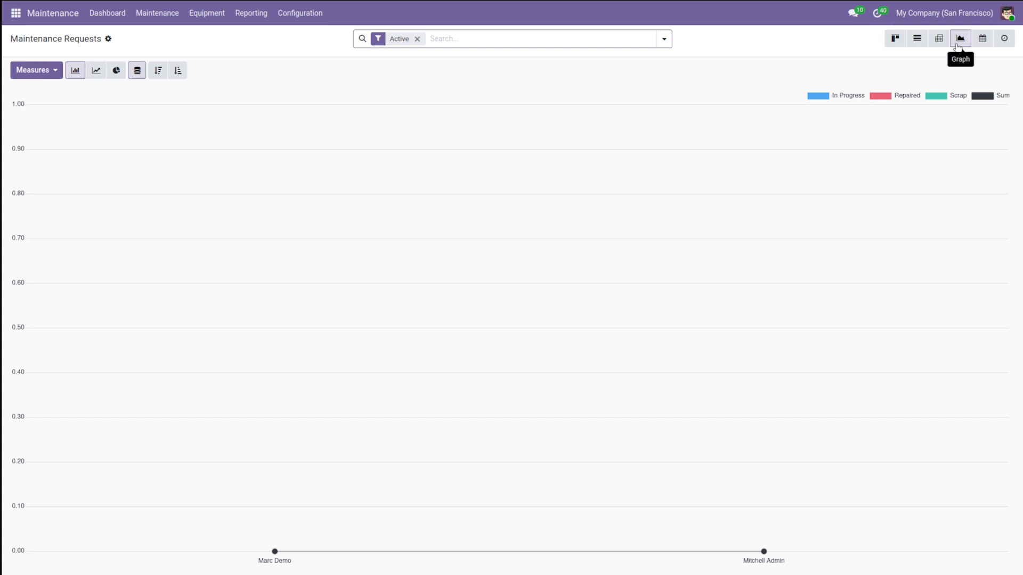
left_click(986, 36)
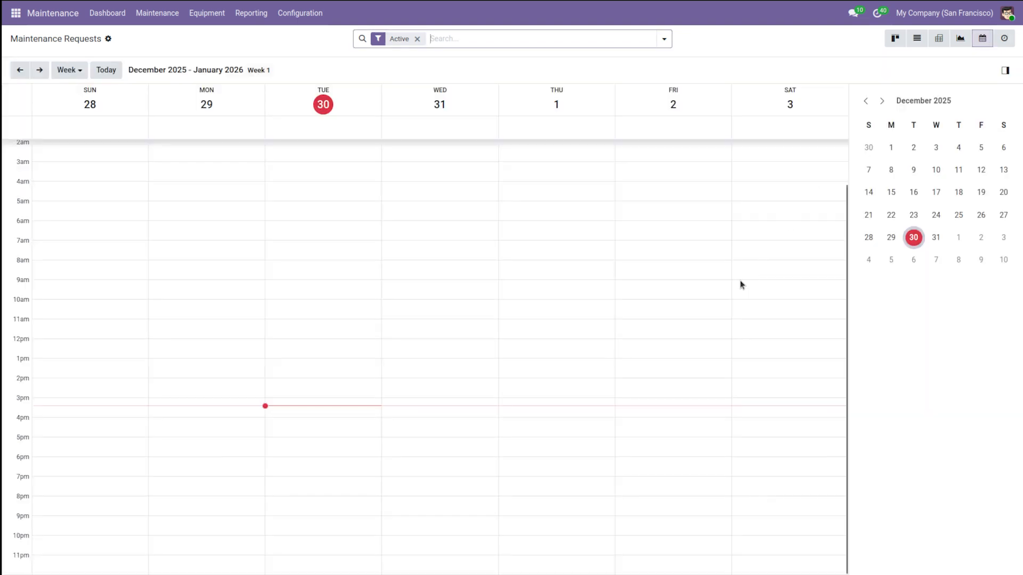
left_click(1004, 39)
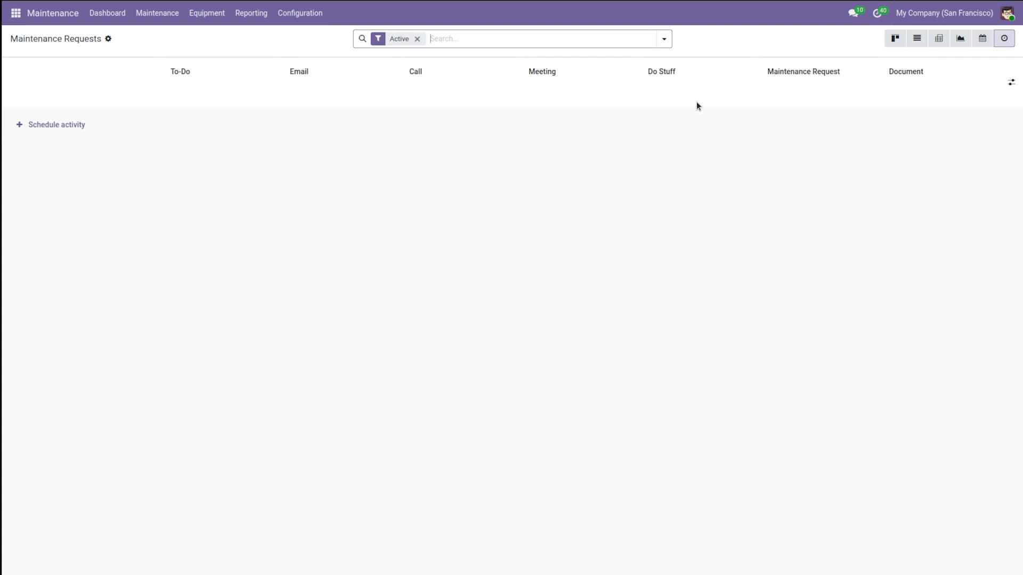
Open the maintenance calendar for all requests and view its time-scale options
left_click(217, 14)
left_click(161, 23)
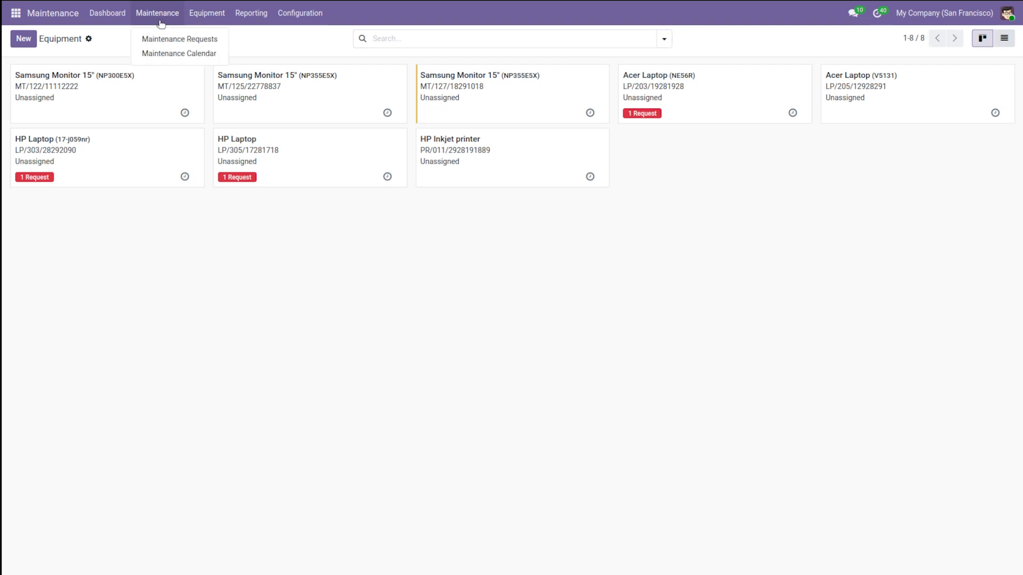
left_click(172, 55)
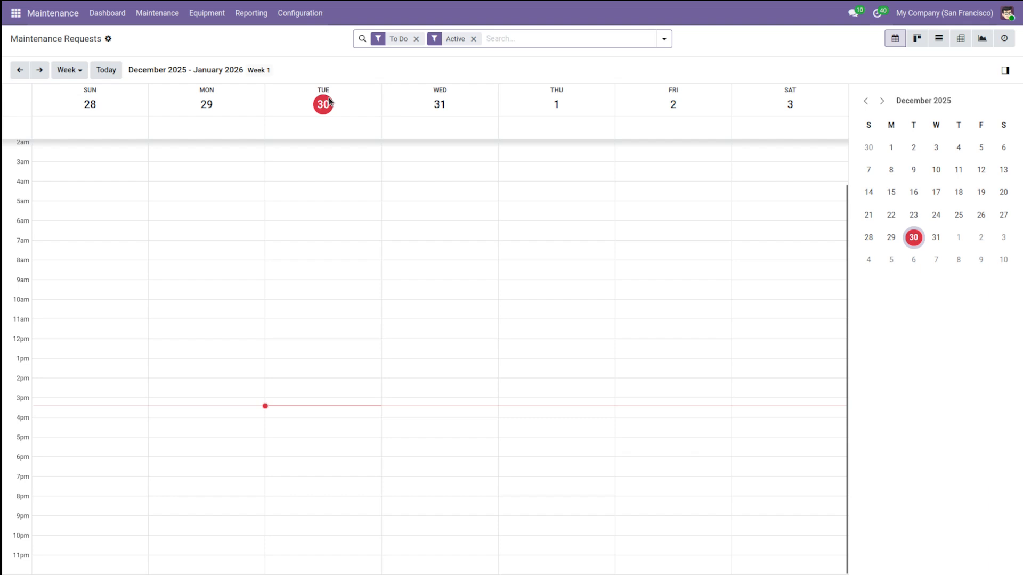
left_click(77, 70)
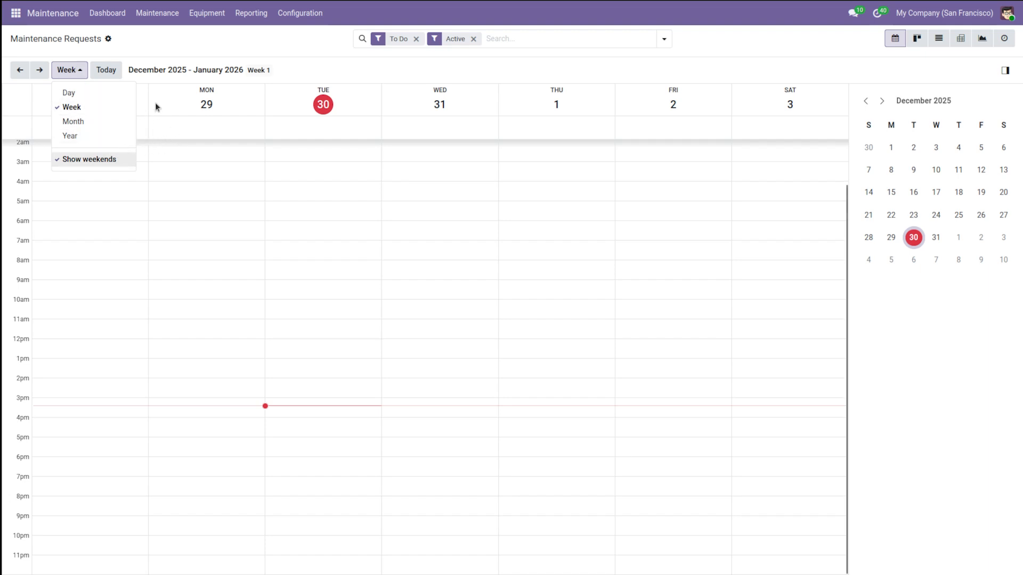
left_click(151, 60)
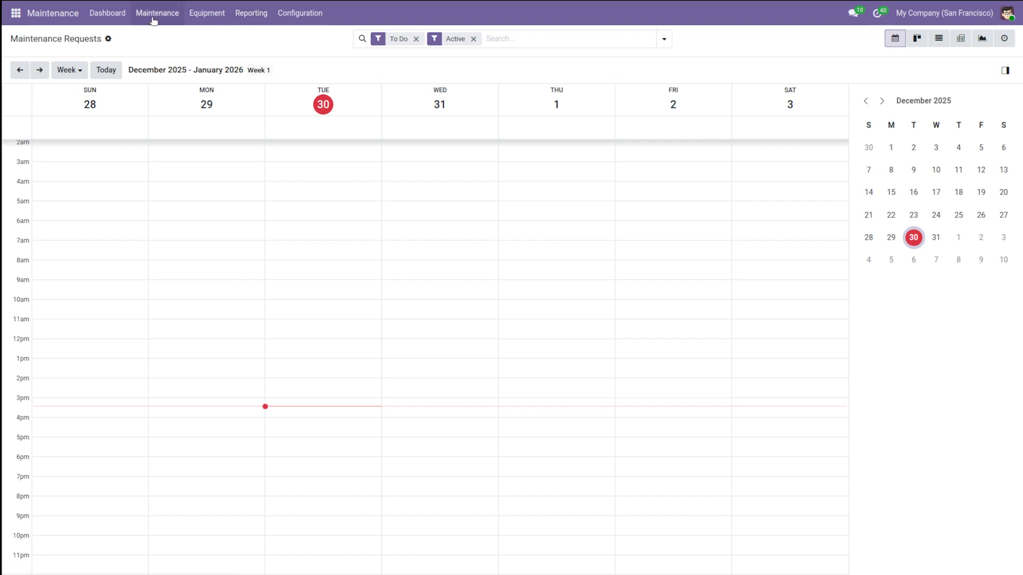
Open the equipment overview, examine the fields of a blank equipment record and discard it
left_click(205, 12)
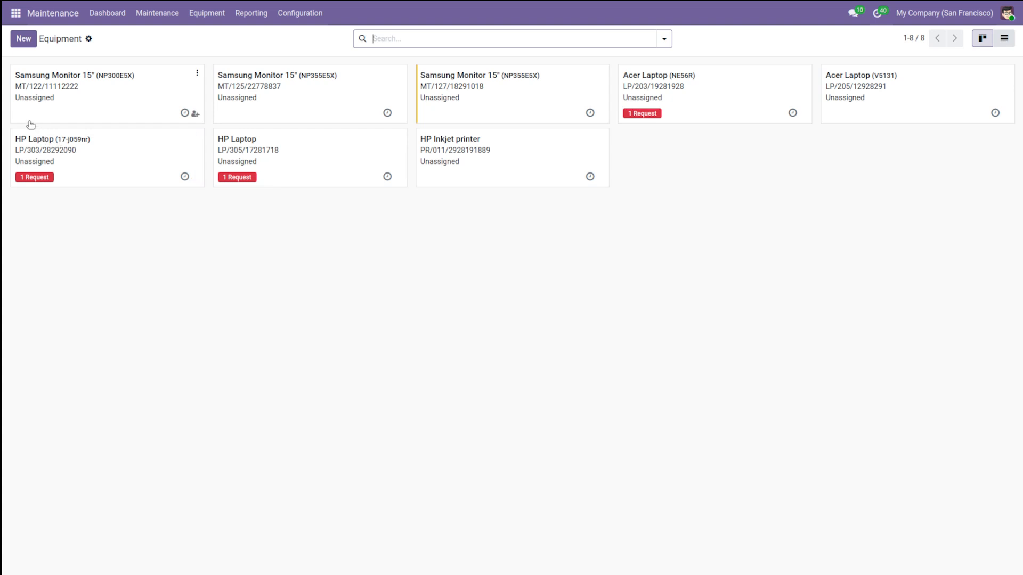
left_click(24, 42)
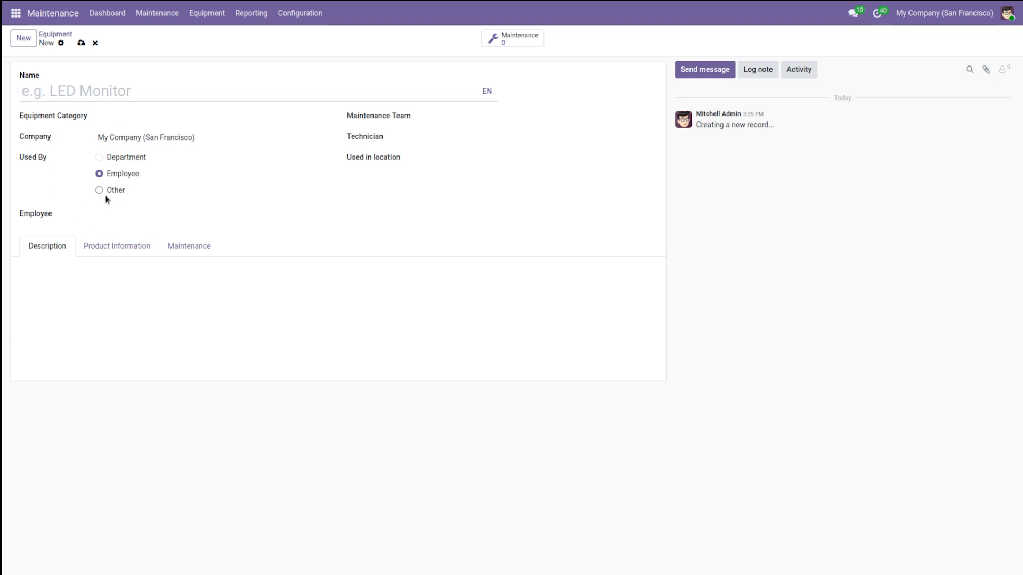
left_click(95, 42)
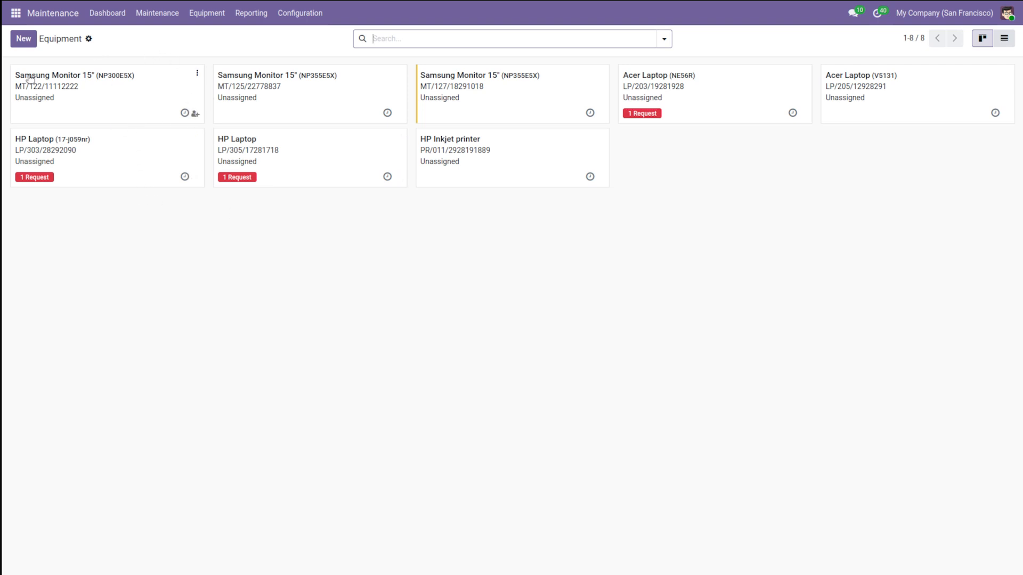
Open the Samsung Monitor 15" (NP300E5X) equipment record, view its linked maintenance requests and return to the record
left_click(111, 112)
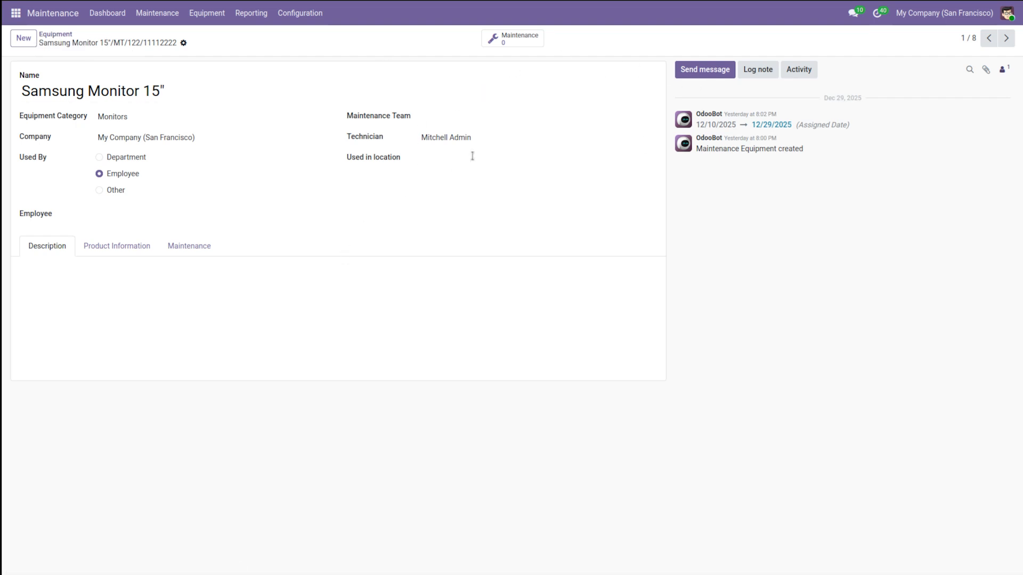
left_click(520, 41)
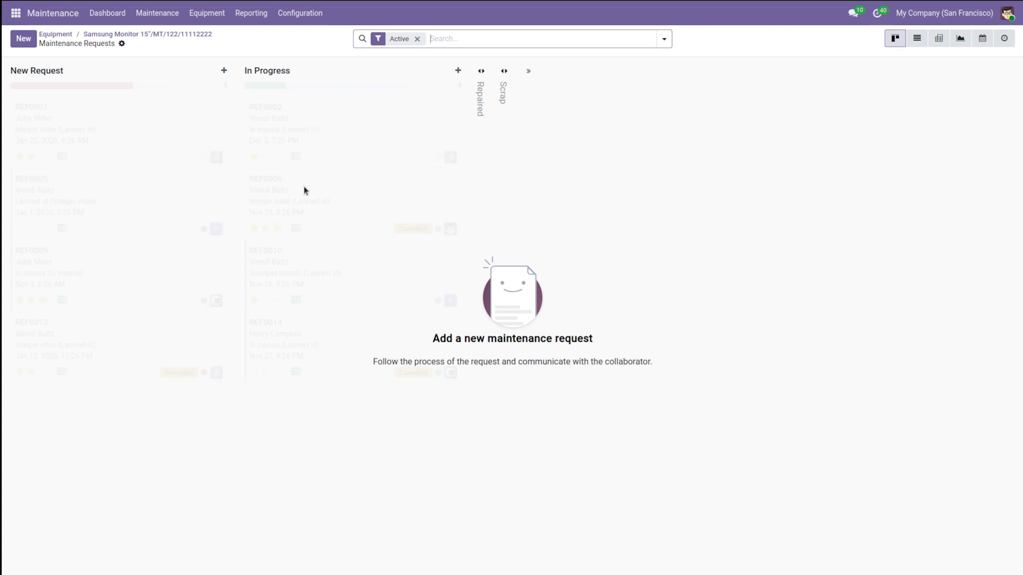
left_click(121, 34)
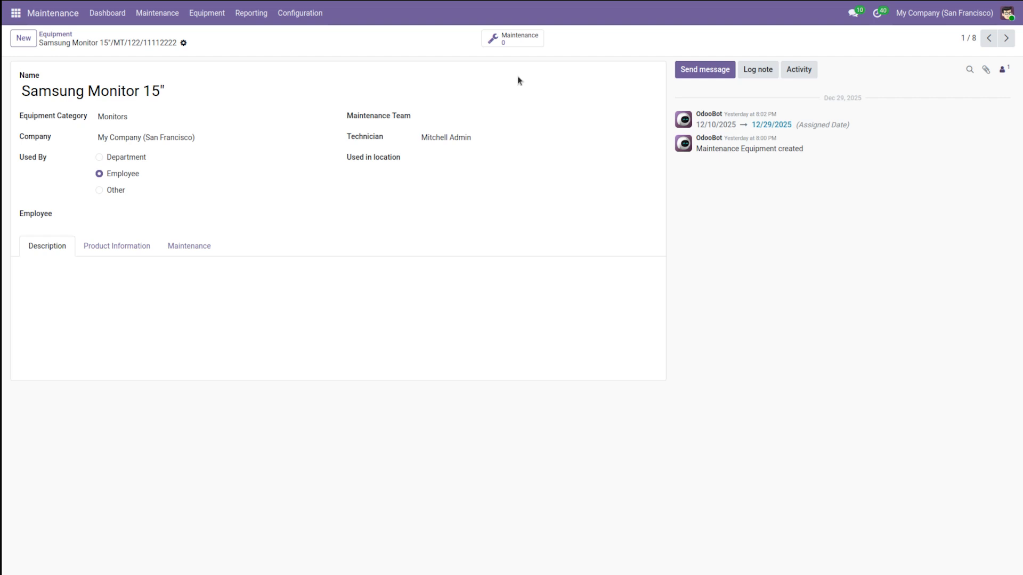
Go back to all equipment, view it as a list and return to the card view
left_click(55, 35)
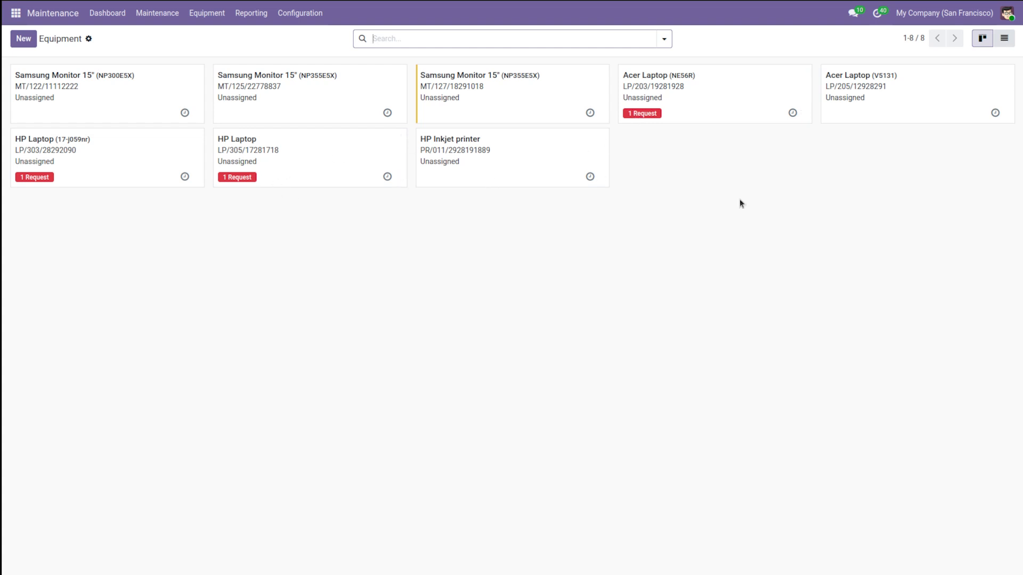
left_click(1004, 38)
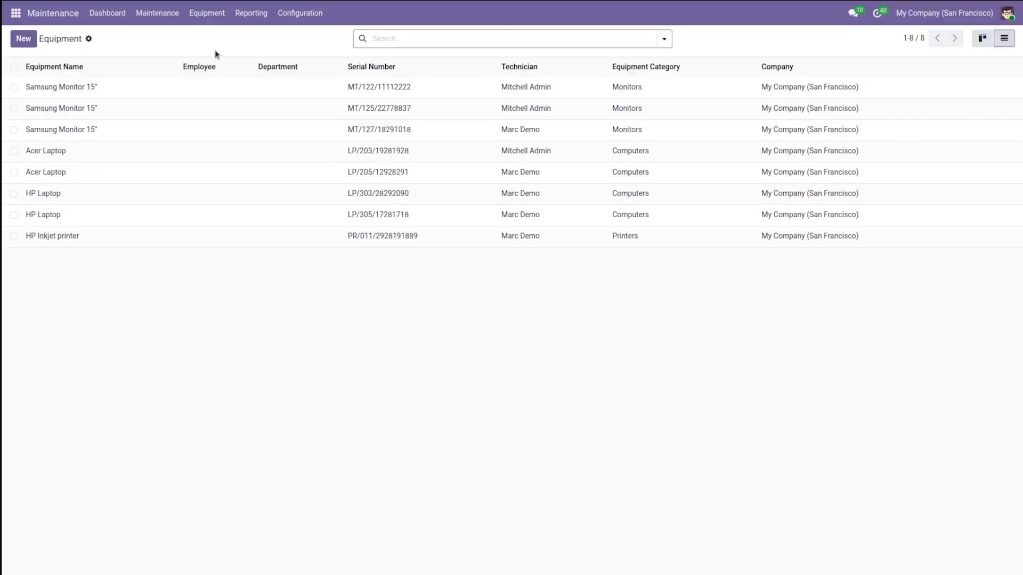
left_click(213, 16)
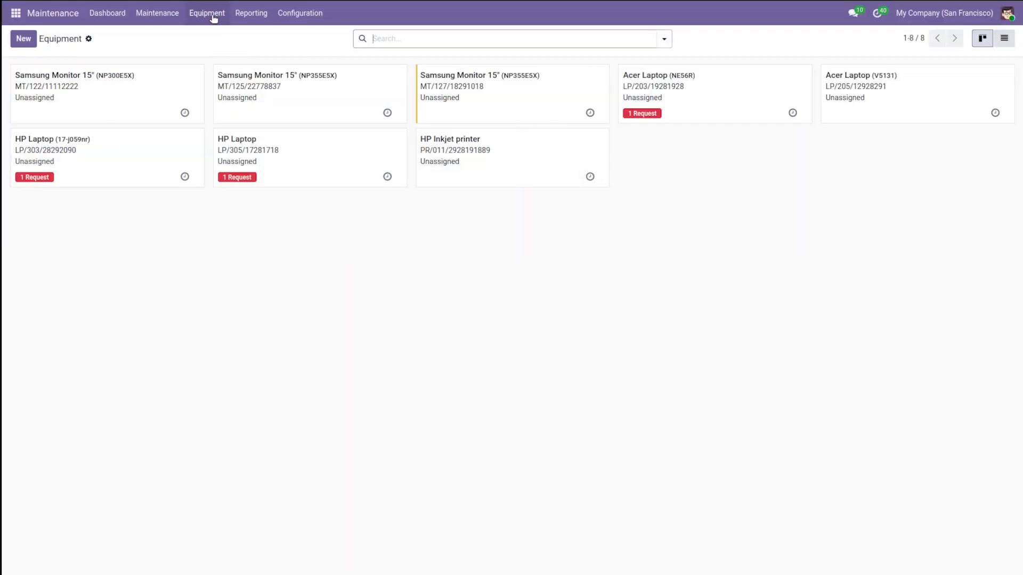
Open the Maintenance Requests analysis report and view it as a line chart and a pie chart
left_click(252, 15)
left_click(279, 40)
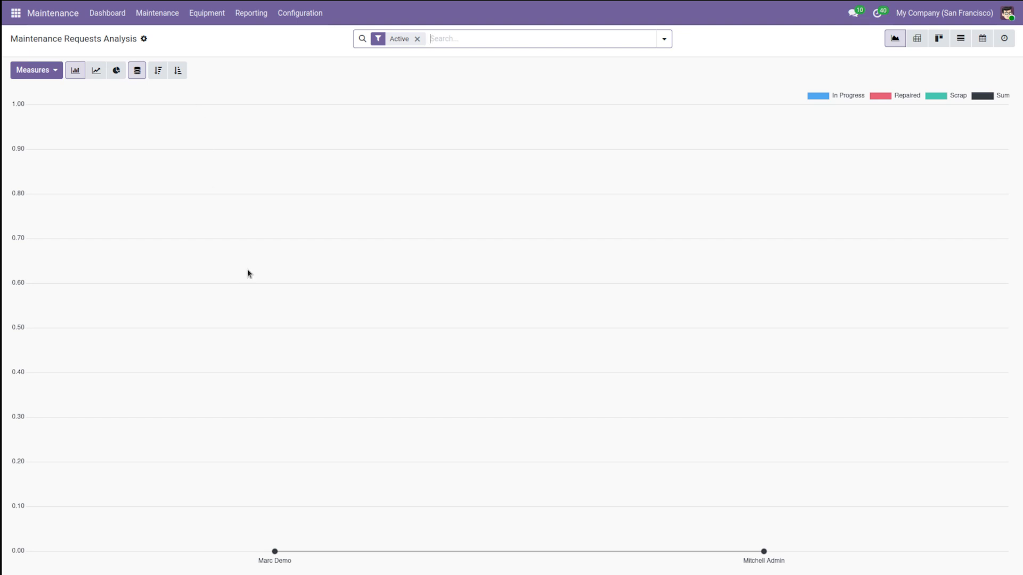
left_click(97, 72)
left_click(117, 70)
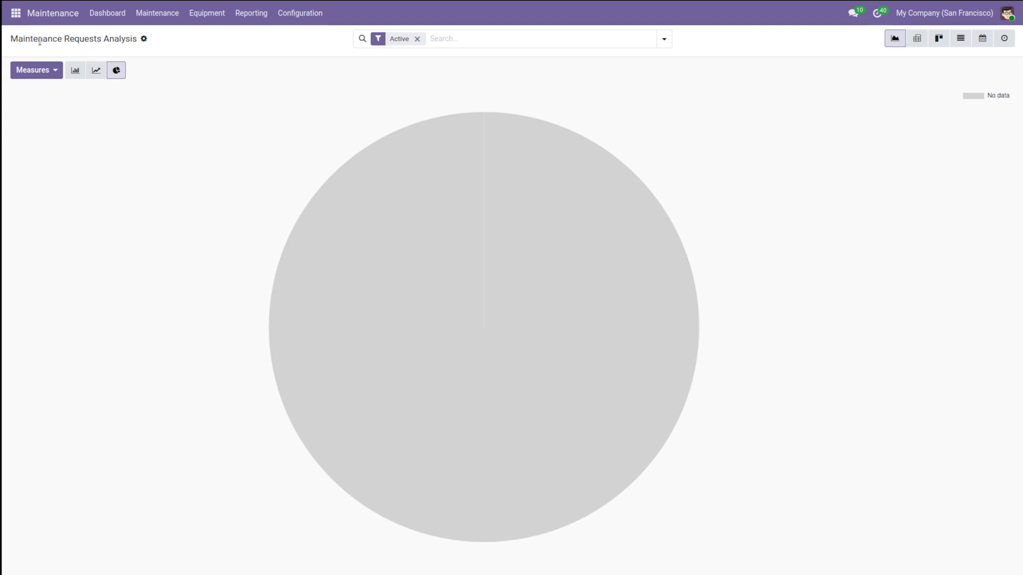
View the maintenance requests analysis in its pivot, kanban, list and calendar views
left_click(923, 45)
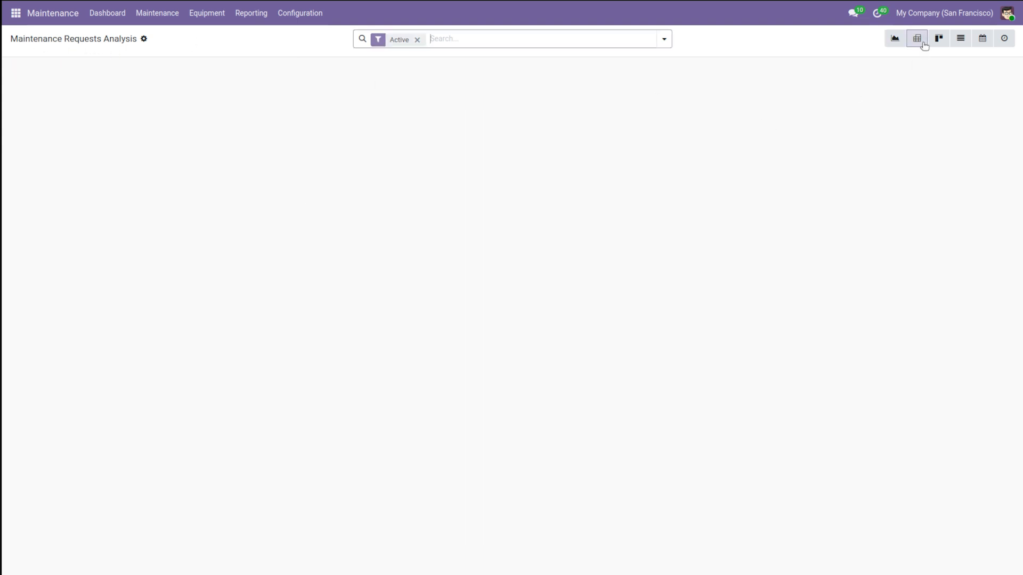
left_click(949, 41)
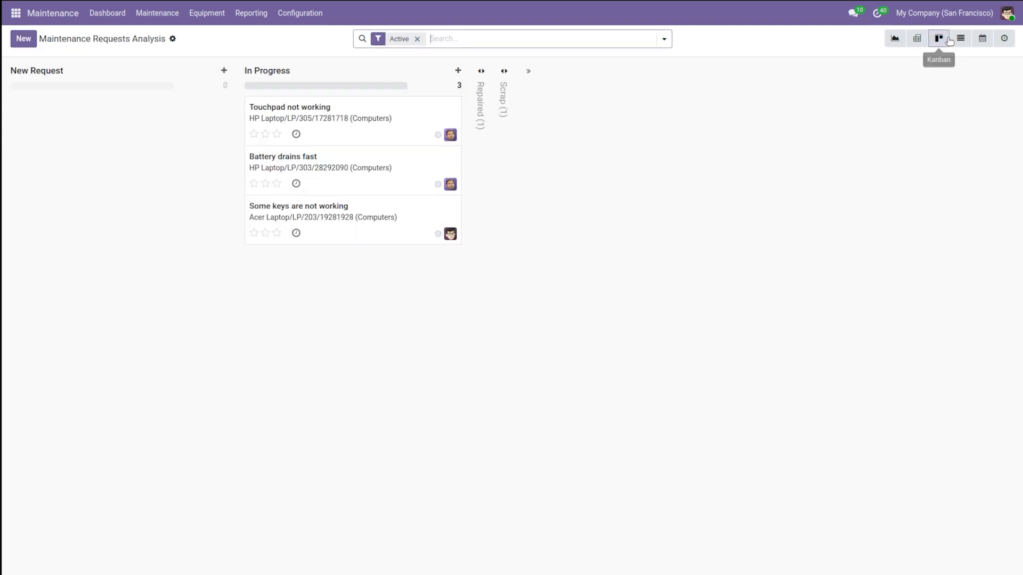
left_click(960, 40)
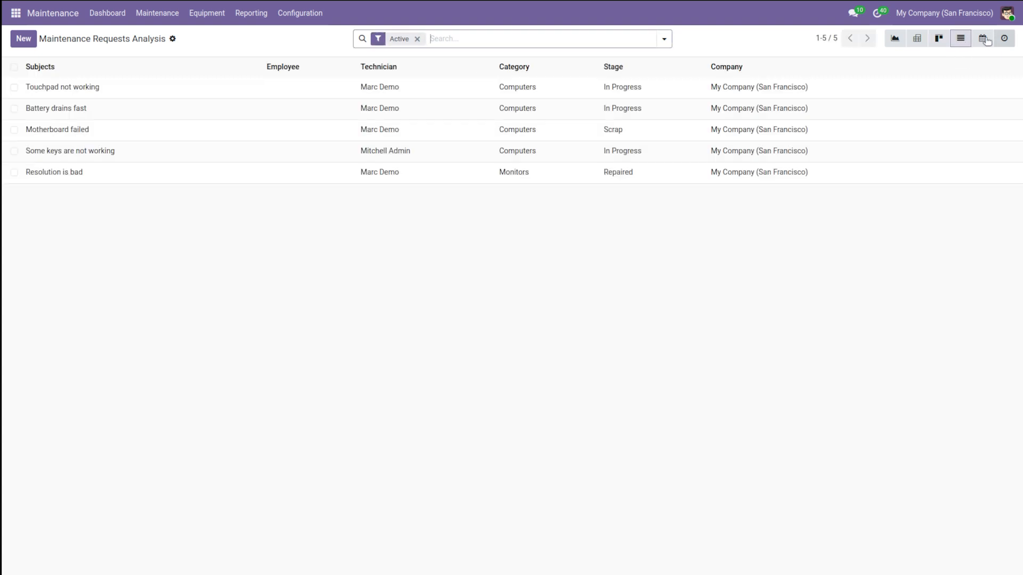
left_click(983, 38)
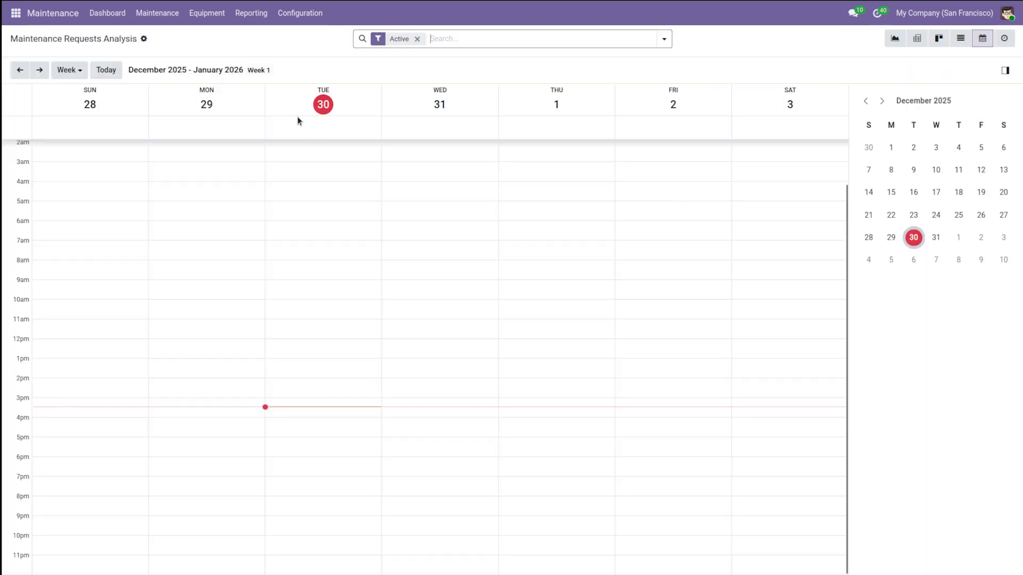
Open the list of maintenance teams in the Maintenance app's configuration
left_click(251, 13)
left_click(309, 12)
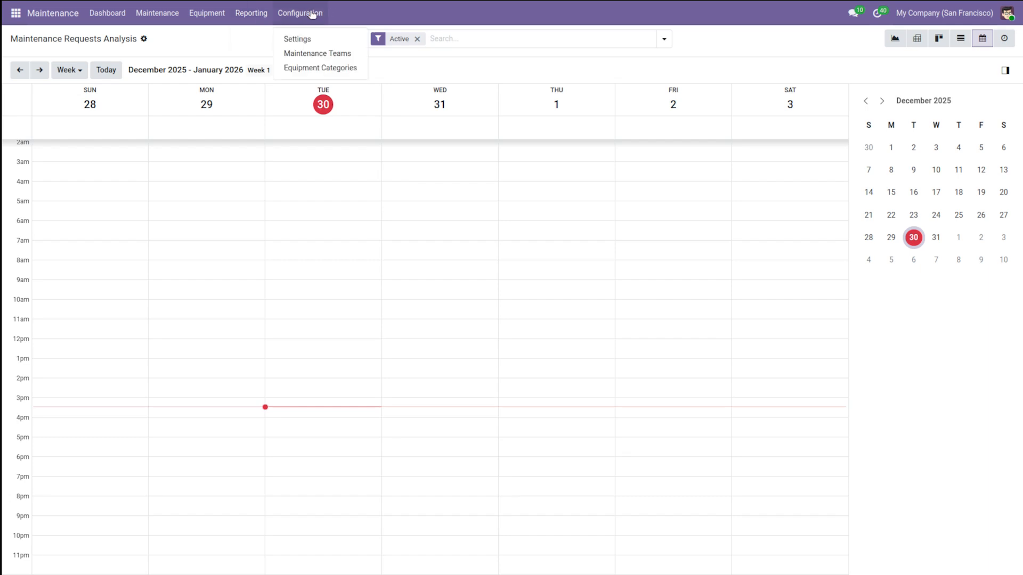
left_click(319, 55)
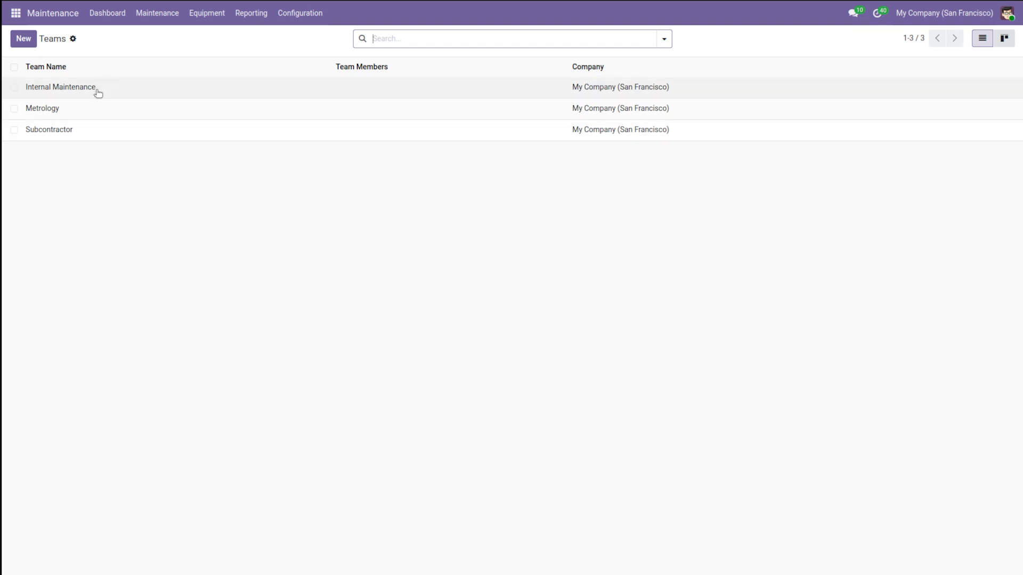
Open the Metrology team for inline editing and leave it, and start a blank team line and abandon it
left_click(46, 107)
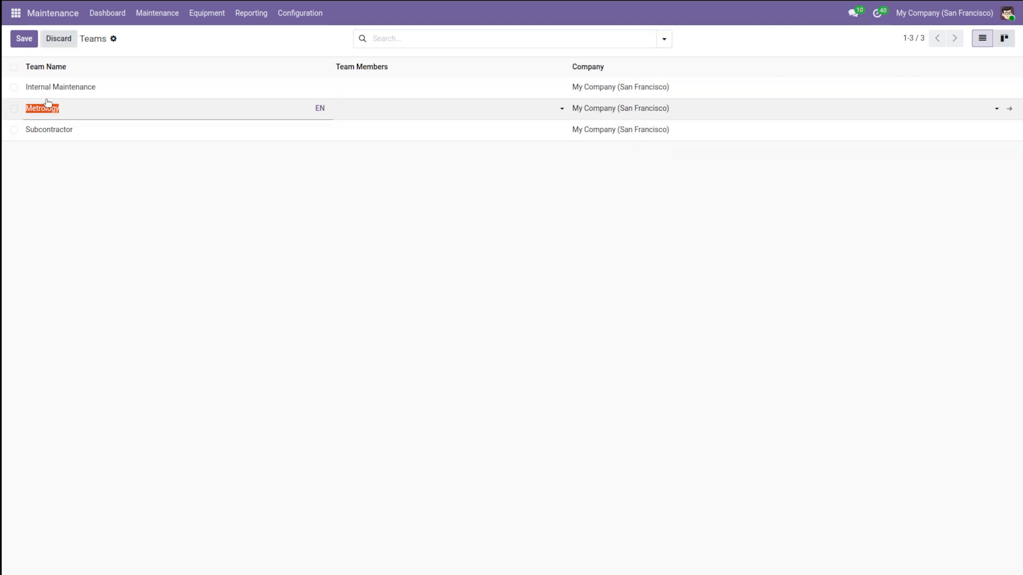
left_click(260, 203)
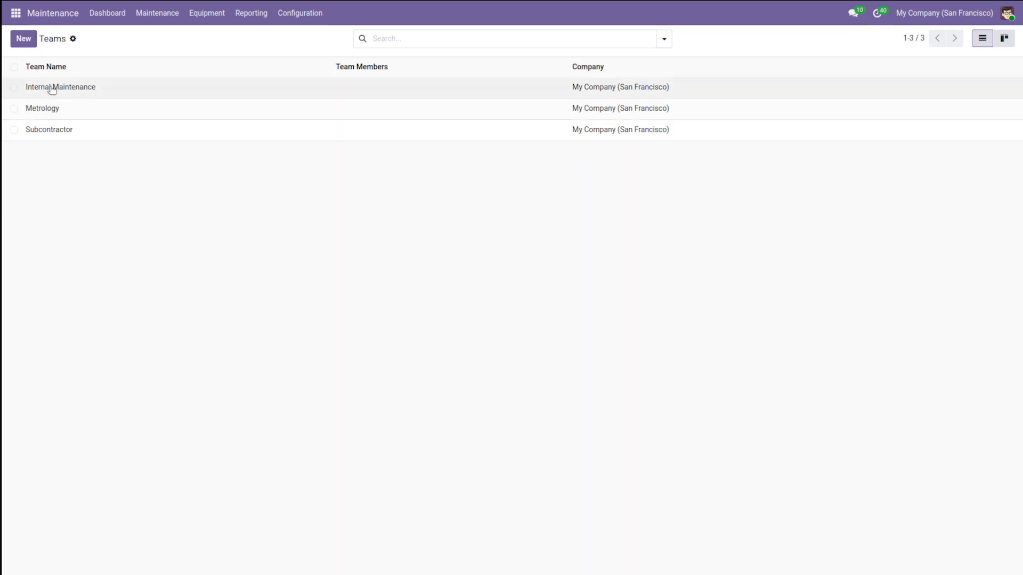
left_click(24, 41)
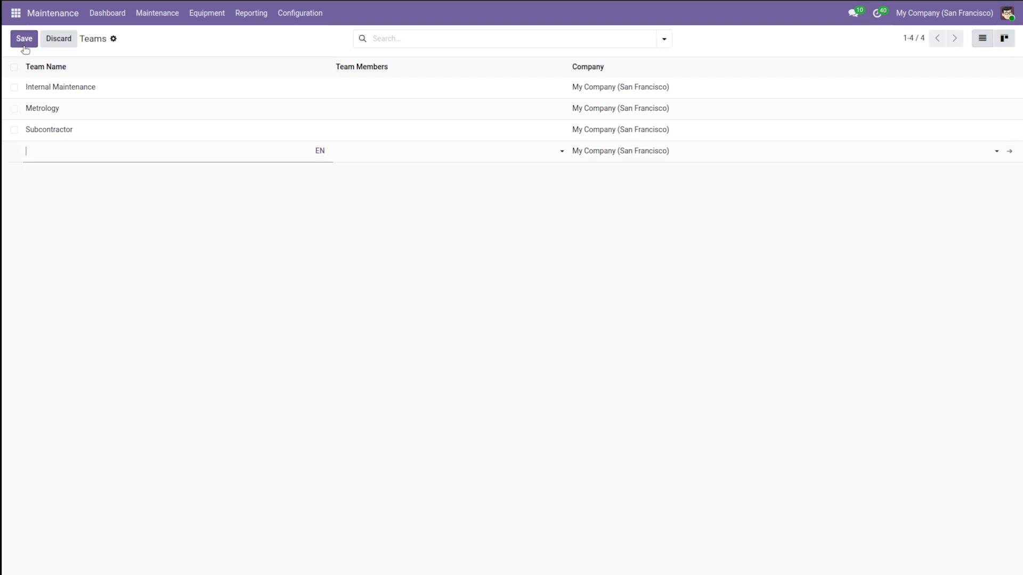
left_click(325, 254)
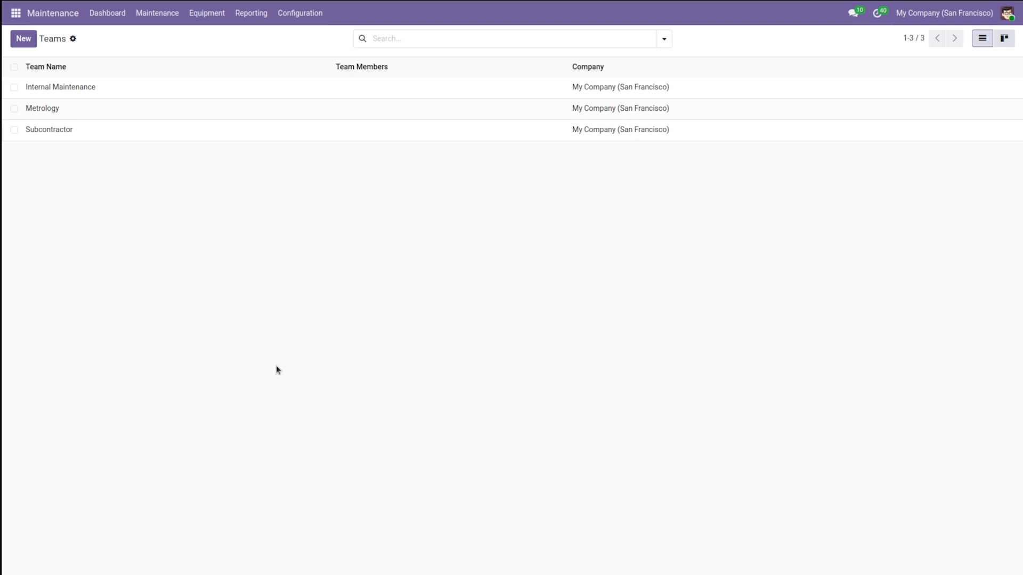
View the list of equipment categories and open the Maintenance app's settings
left_click(298, 15)
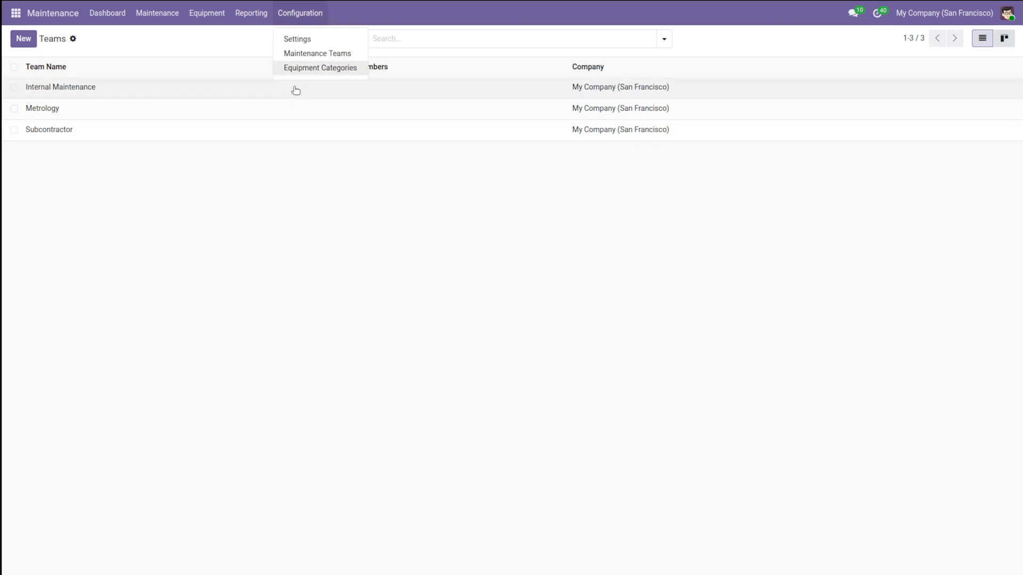
left_click(296, 68)
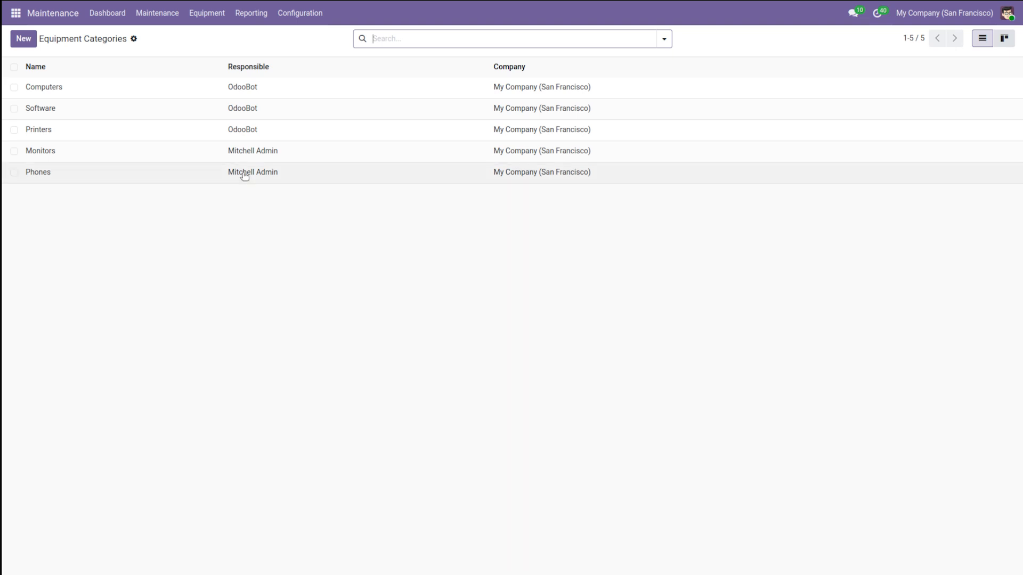
left_click(291, 14)
left_click(297, 39)
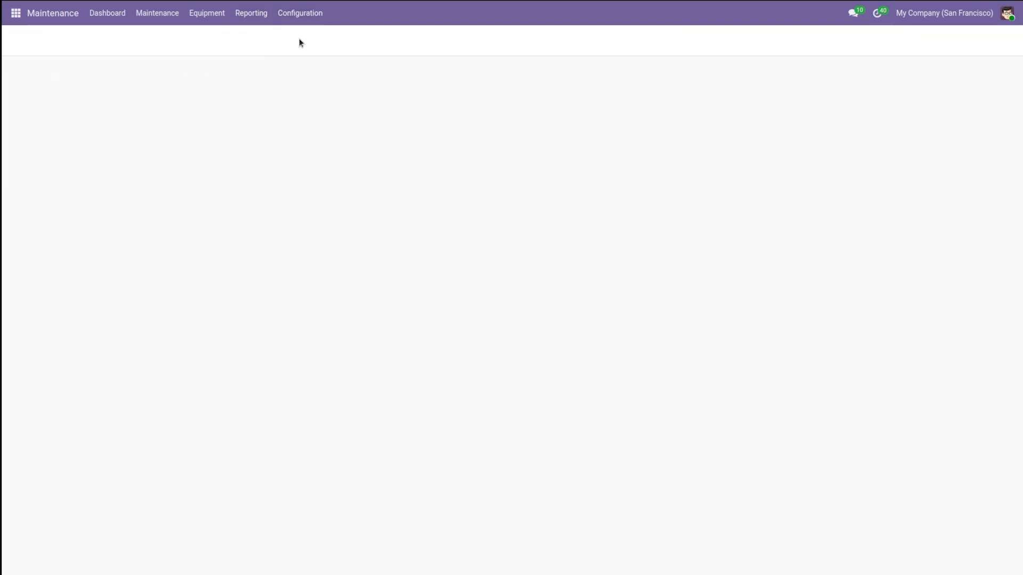